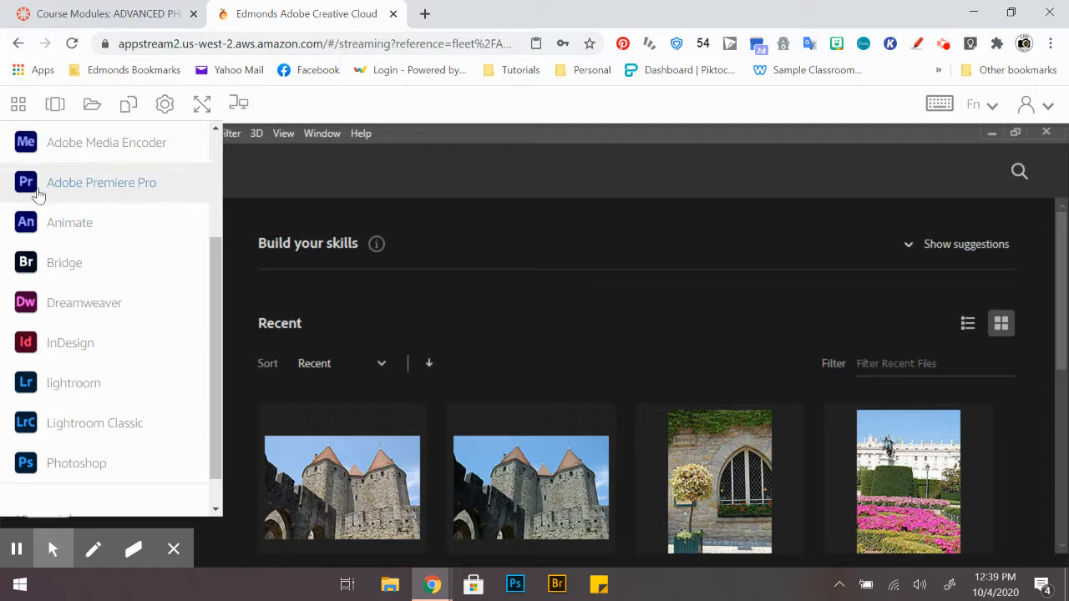
drag(212, 290, 219, 346)
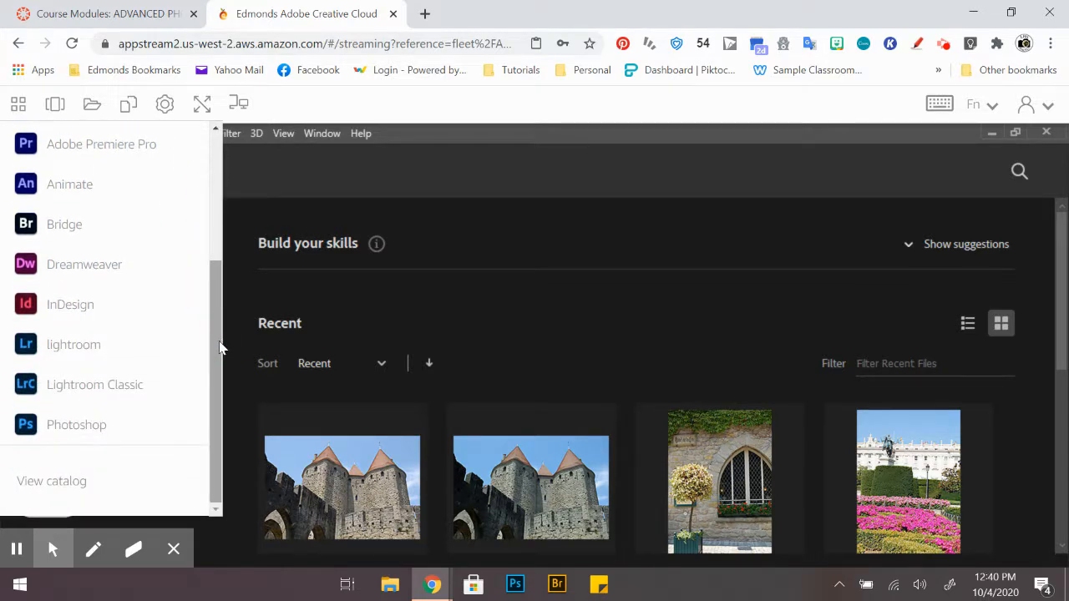
click(82, 390)
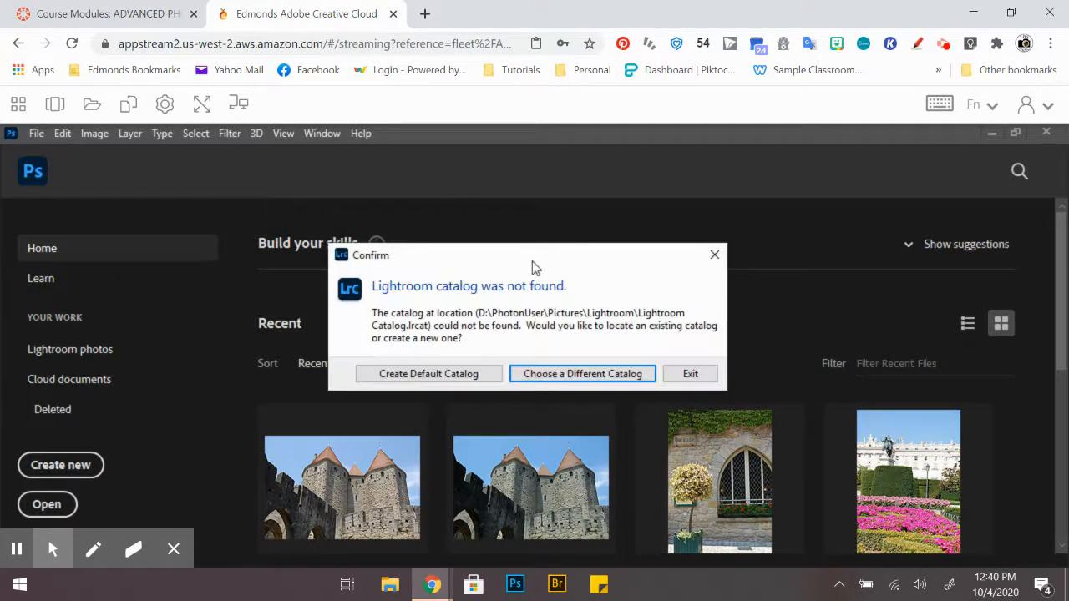
click(557, 378)
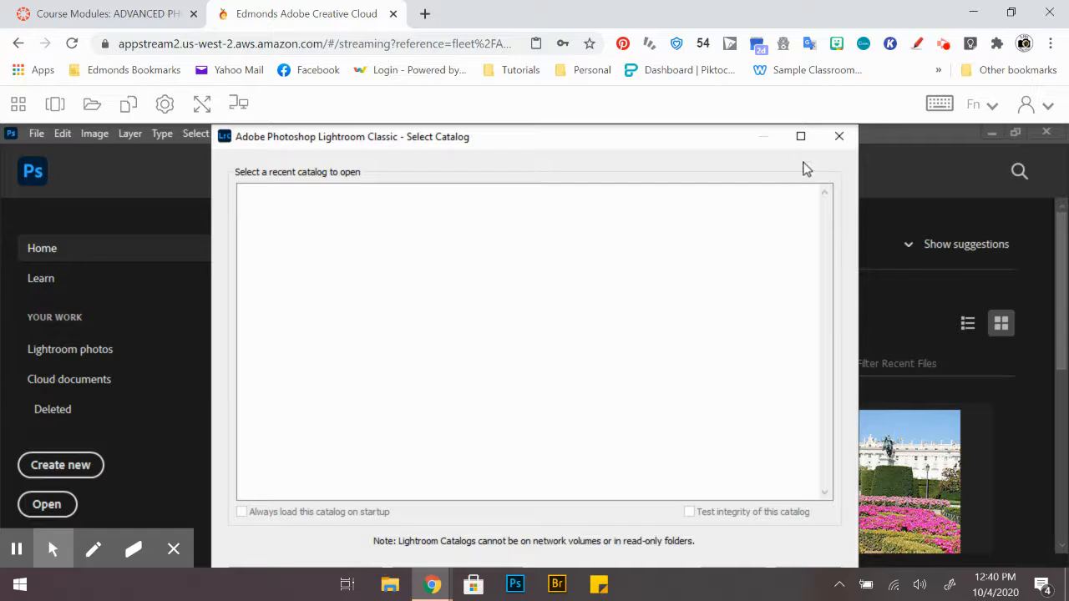
click(839, 139)
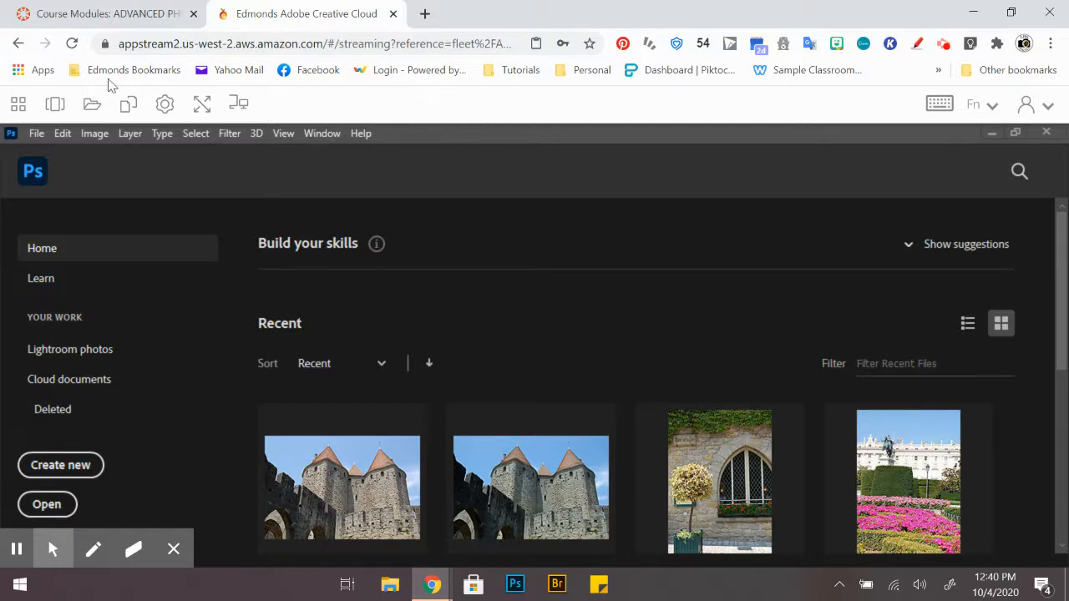
Step: Launch Lightroom Classic from the streaming session's application list and show the session in fullscreen mode
click(18, 104)
click(61, 389)
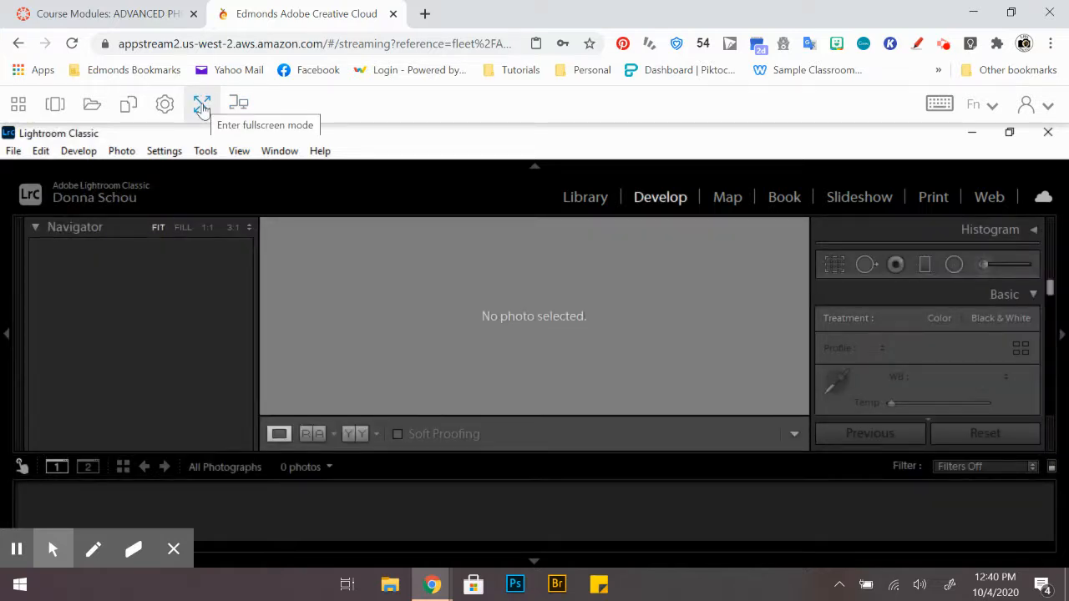
click(201, 106)
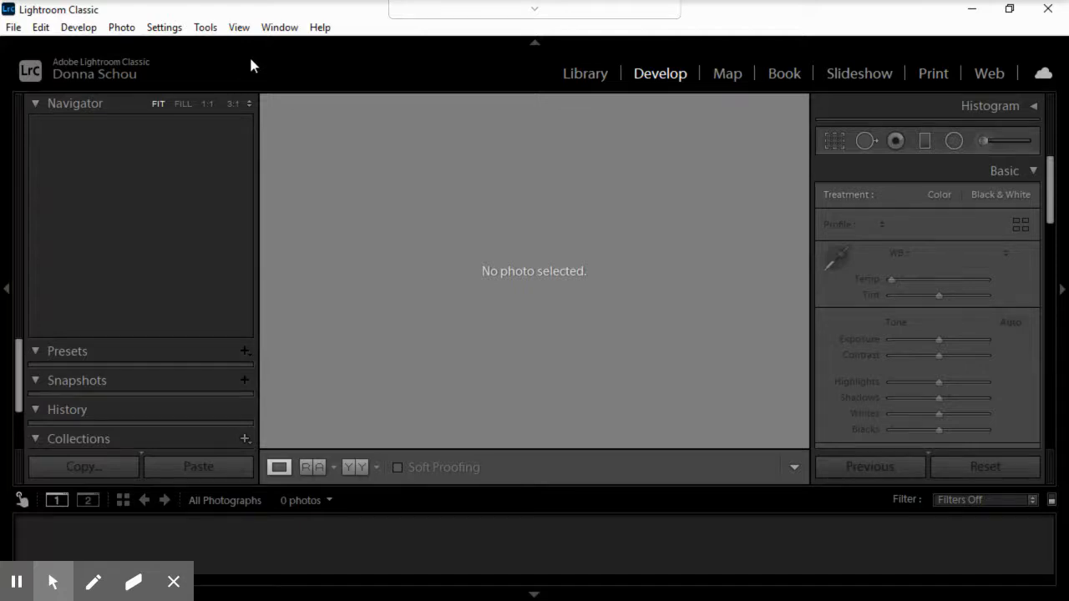
Step: Switch to the Library module and start a photo import
click(583, 75)
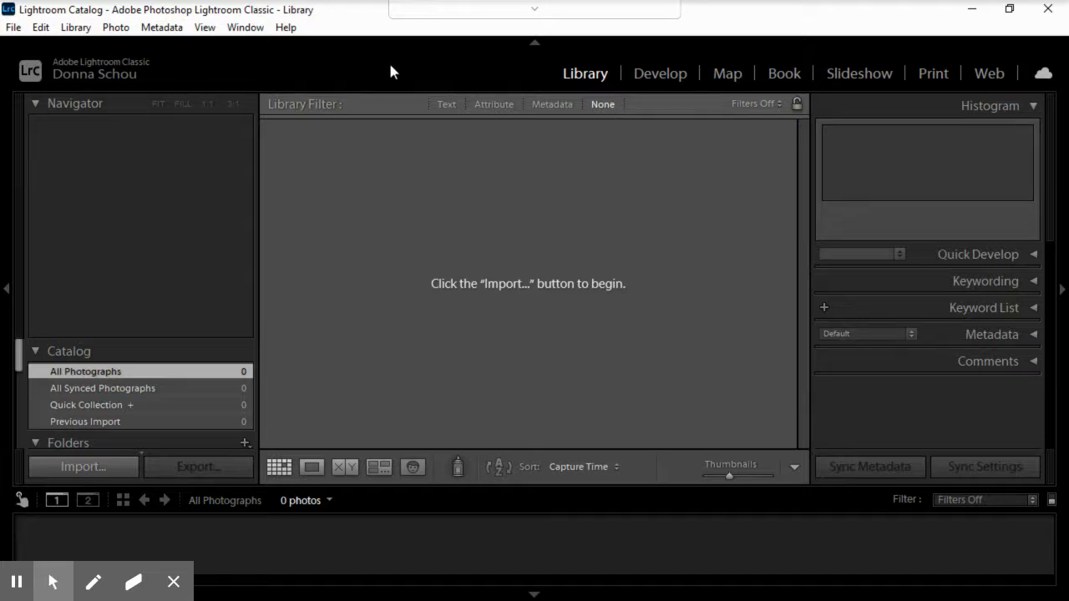
click(87, 468)
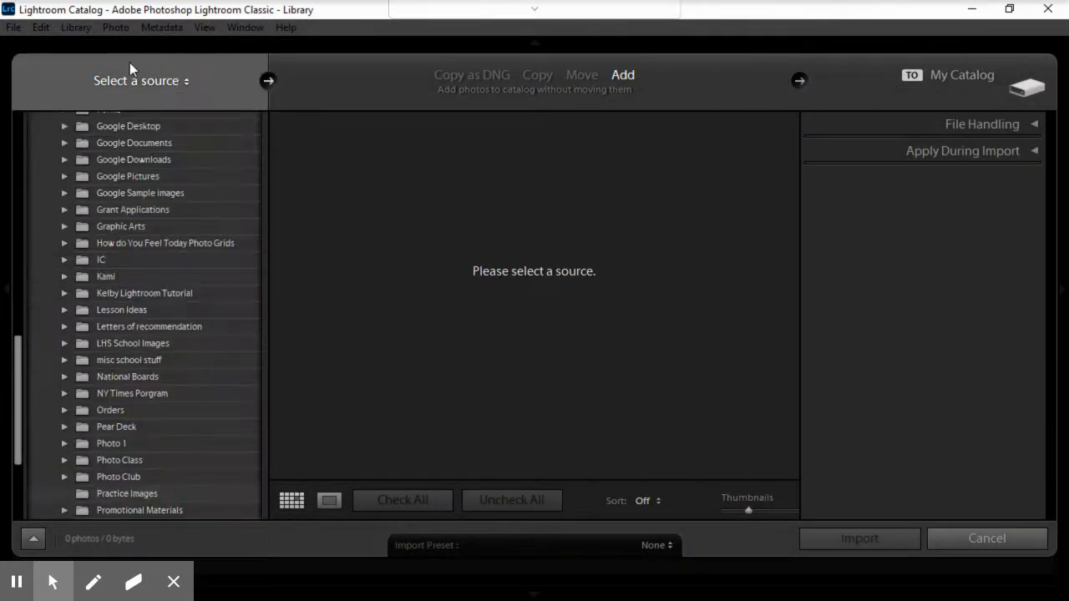
click(122, 78)
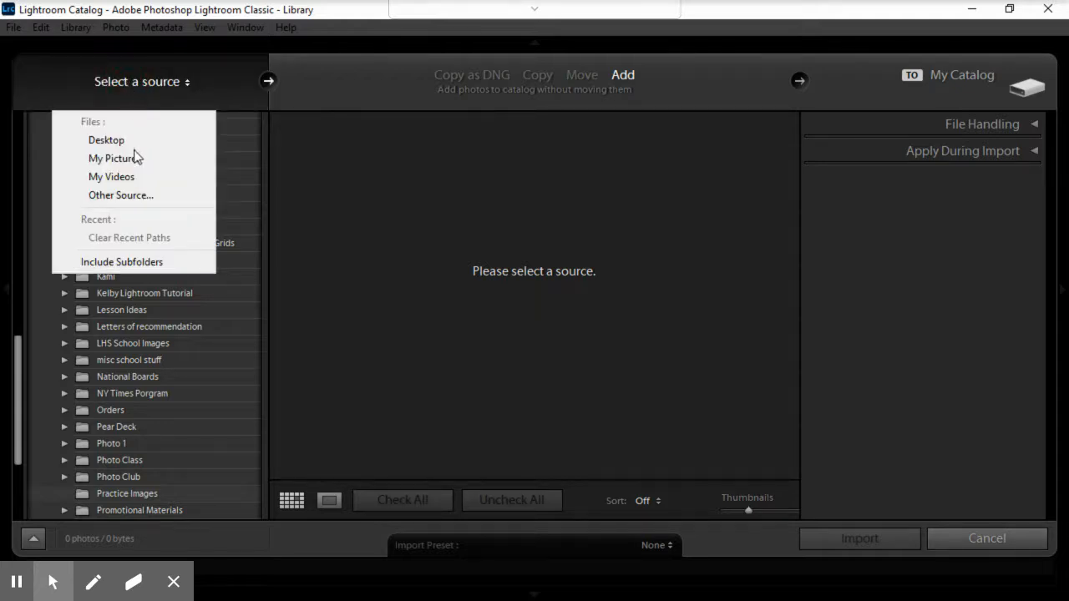
click(134, 197)
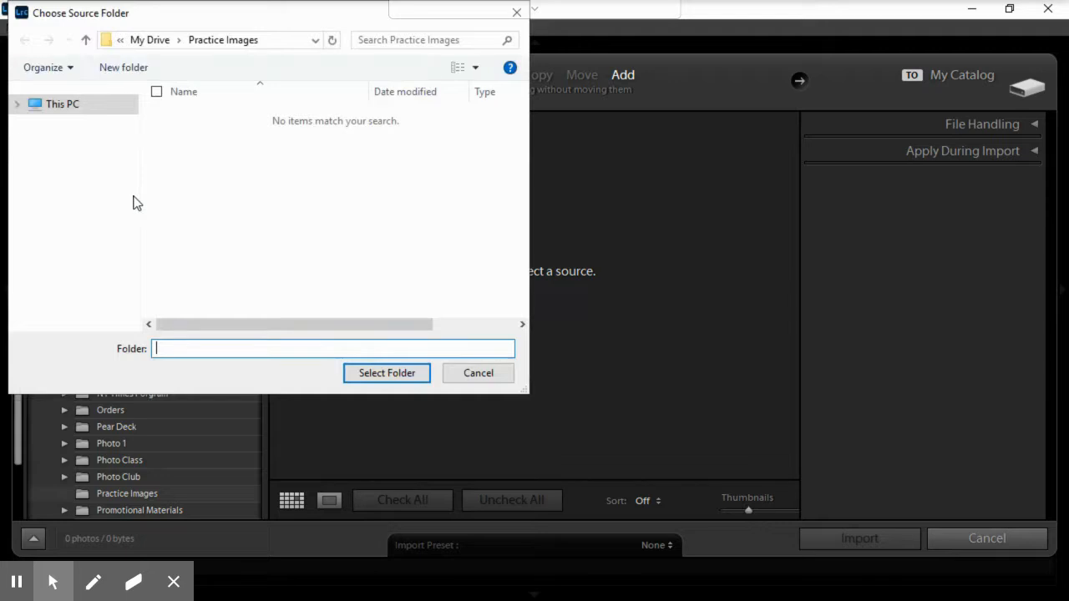
click(58, 106)
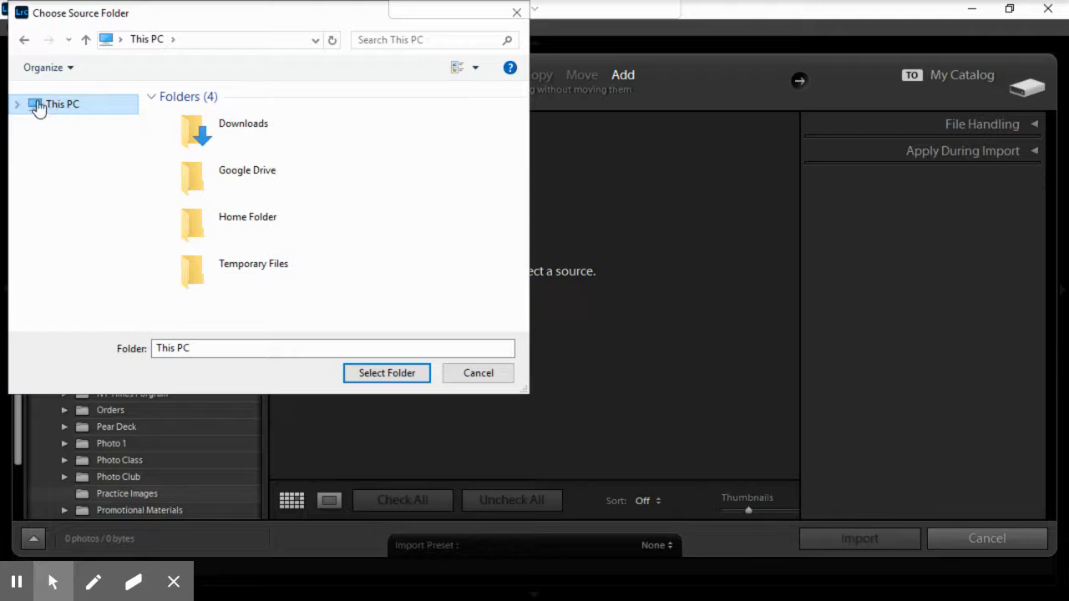
click(197, 177)
double_click(198, 184)
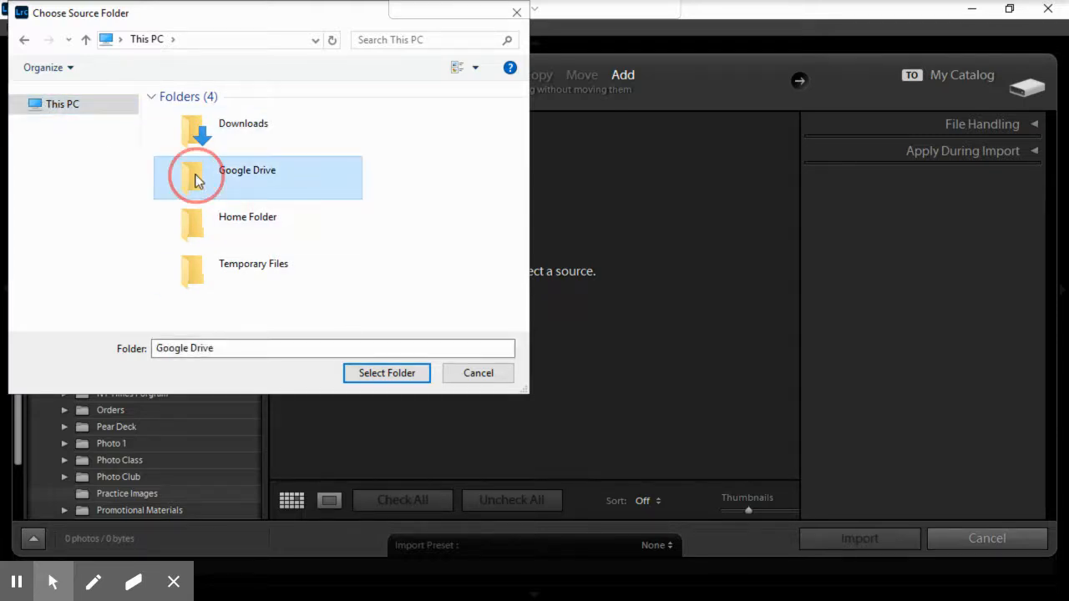
click(190, 123)
double_click(191, 125)
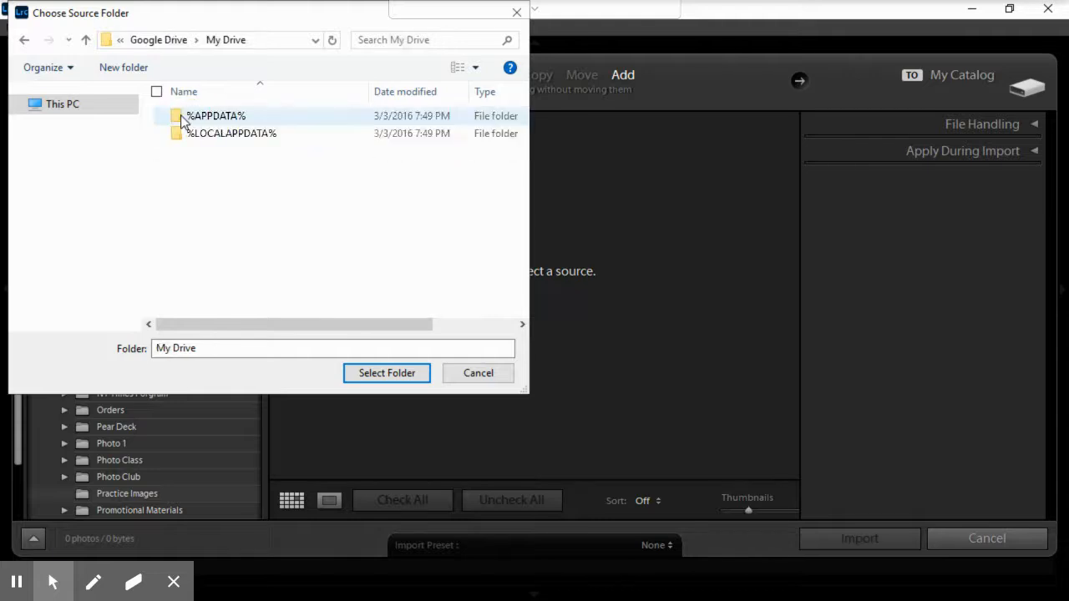
scroll(210, 219, down, 2)
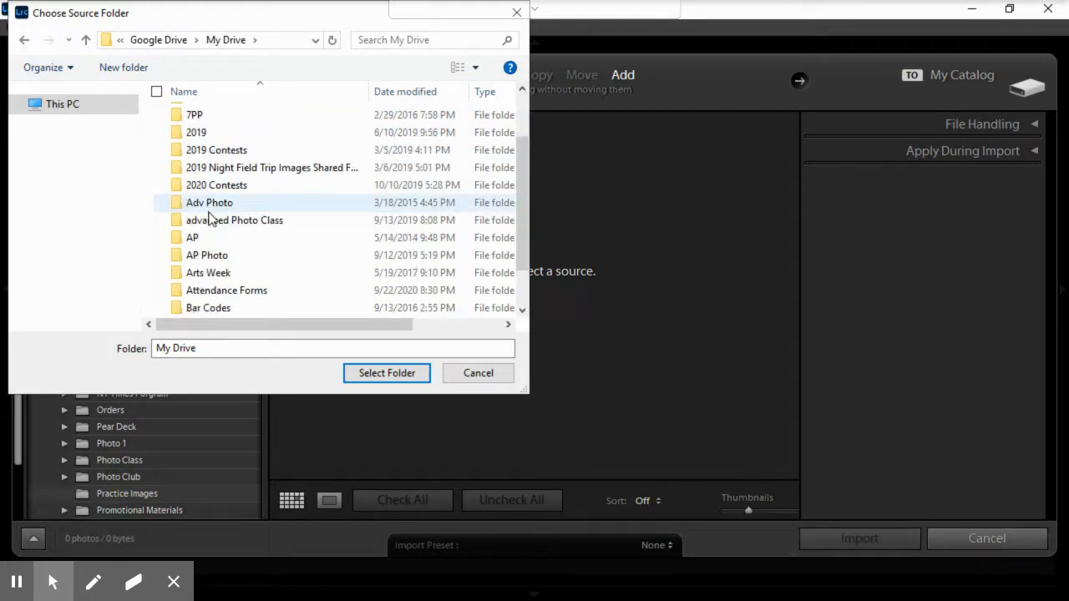
click(484, 376)
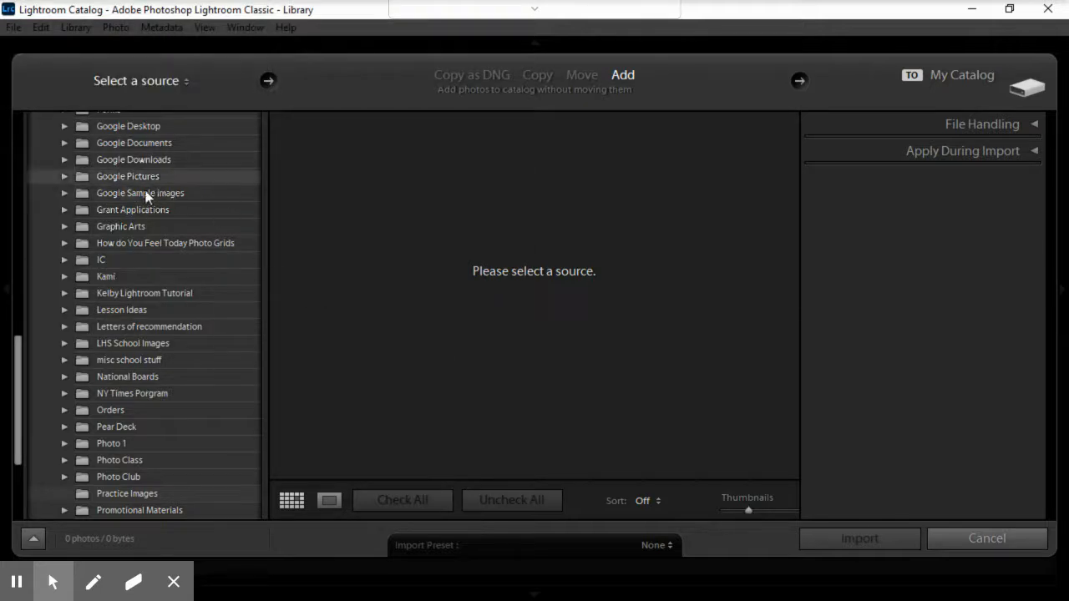
Step: Choose the Practice Images folder in Google Drive's My Drive as the import source
scroll(162, 191, up, 10)
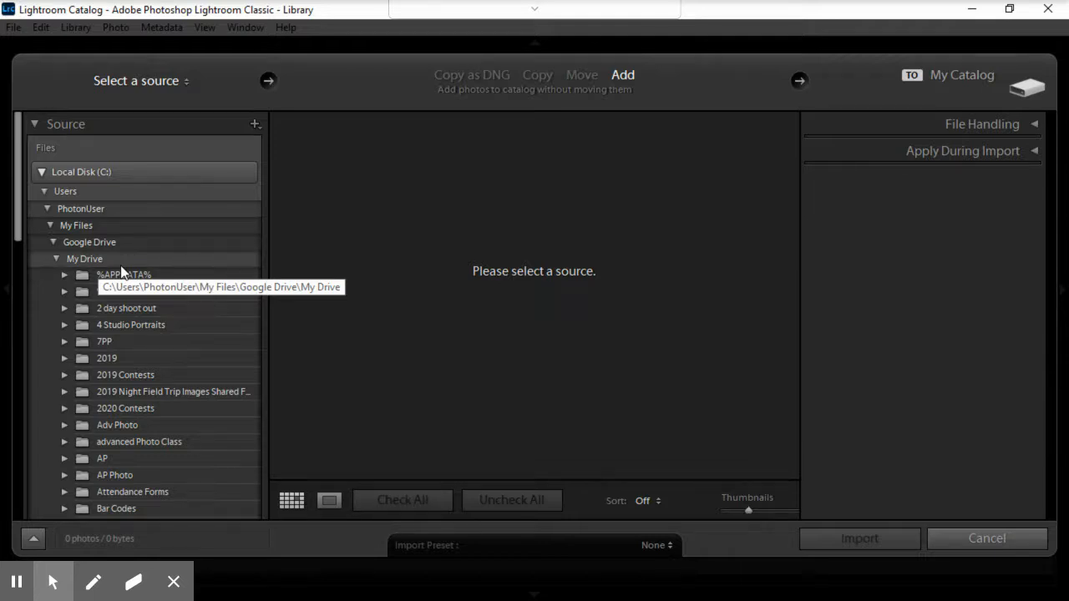
scroll(121, 268, down, 15)
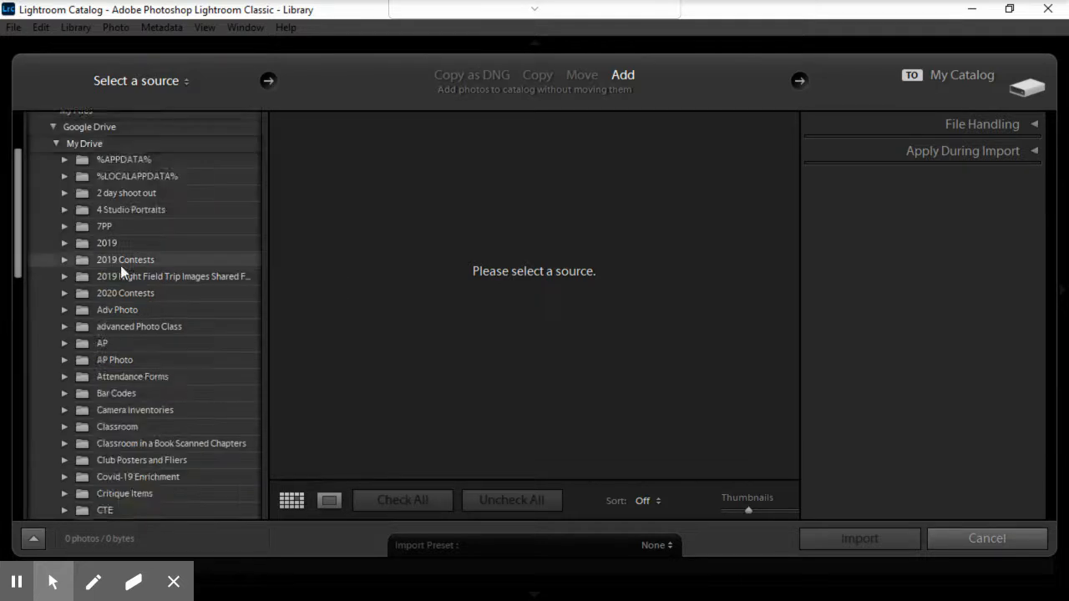
scroll(121, 266, down, 3)
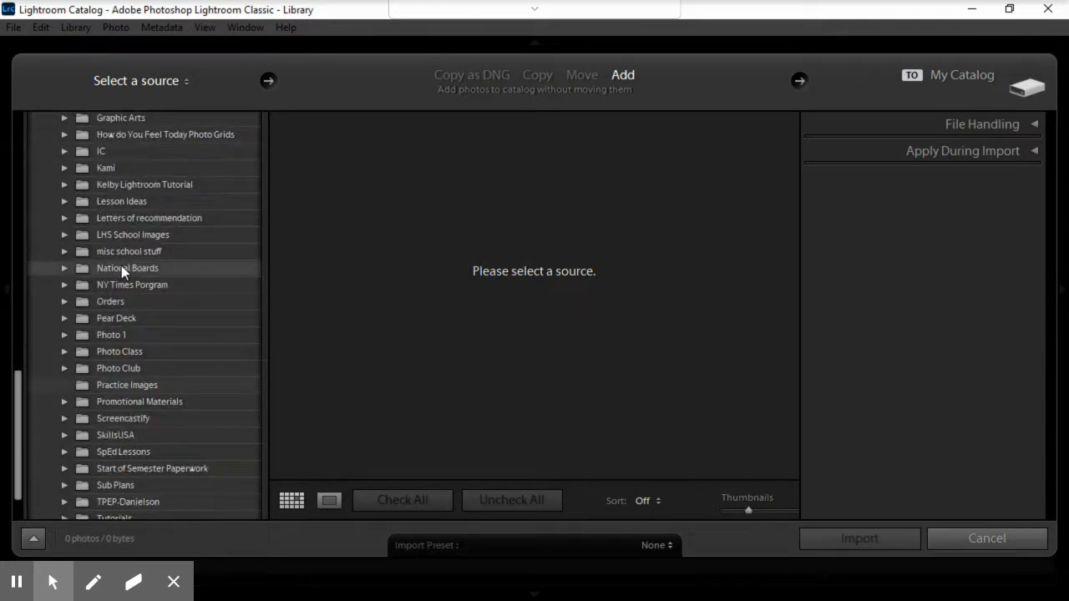
click(117, 383)
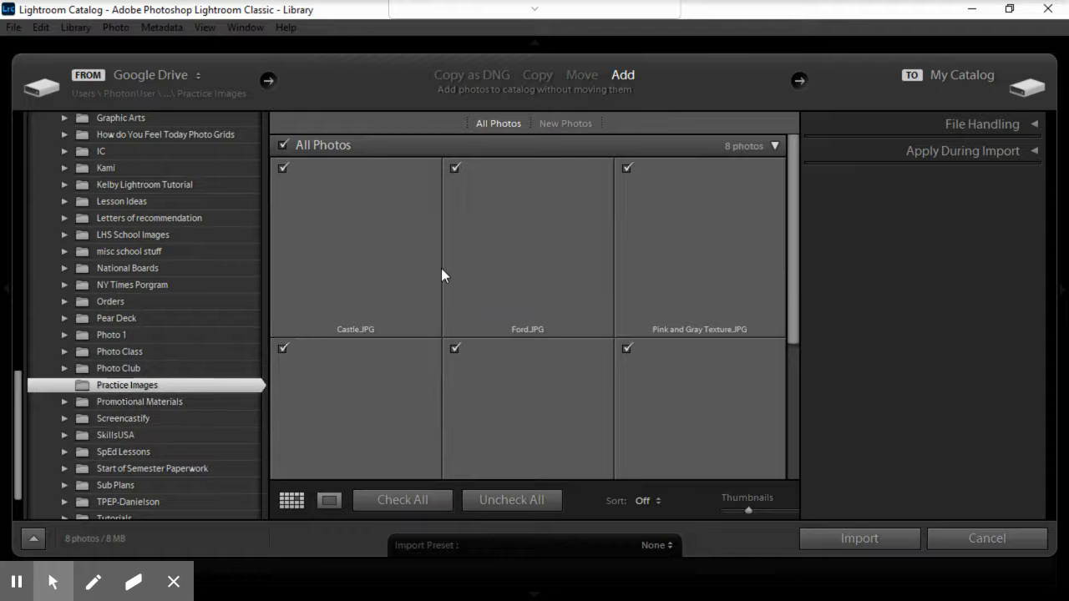
Step: Exclude all photos from the import except Castle.JPG and import that one into the catalog
click(283, 146)
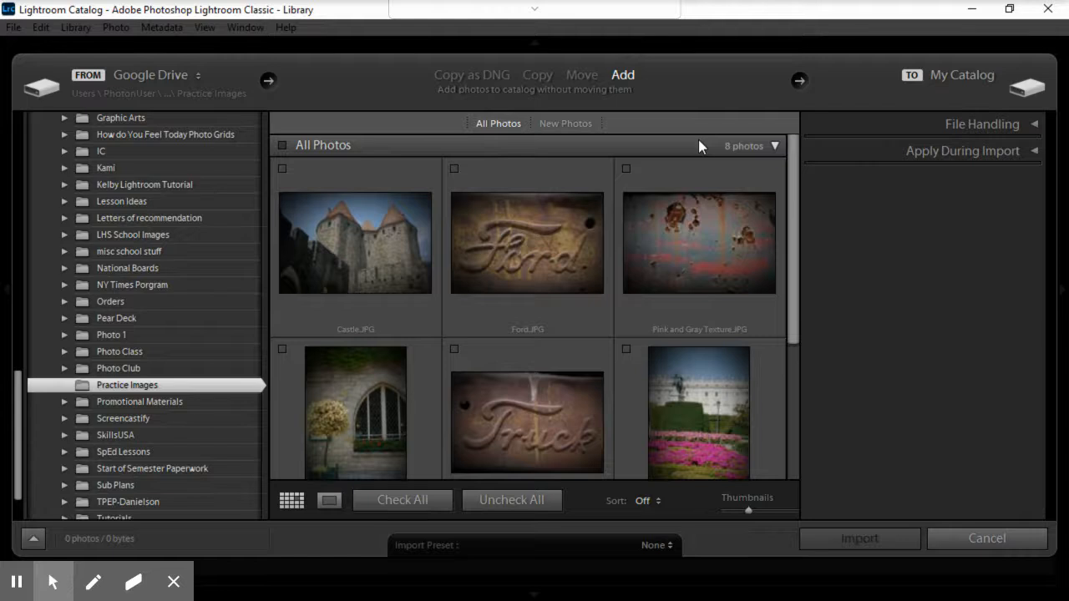
mouse_move(796, 191)
mouse_down()
mouse_move(805, 355)
mouse_move(778, 182)
mouse_up()
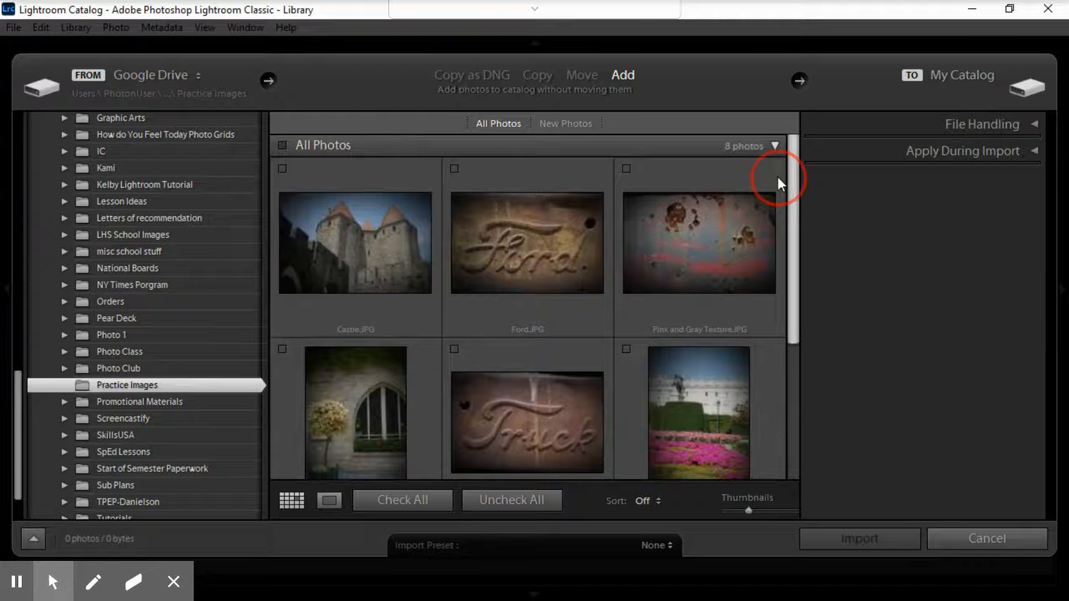
click(371, 224)
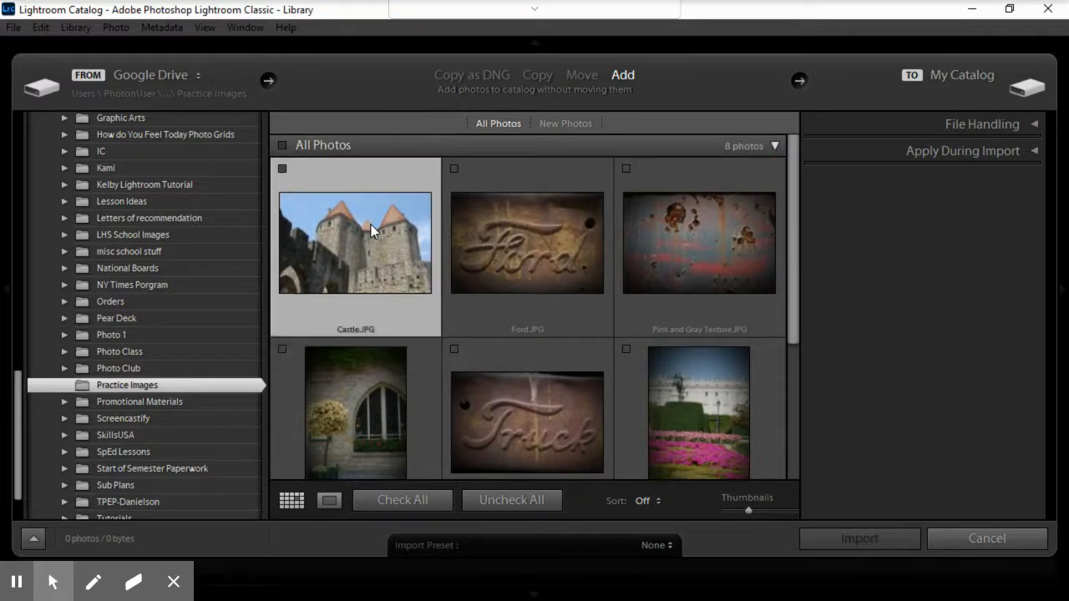
click(282, 168)
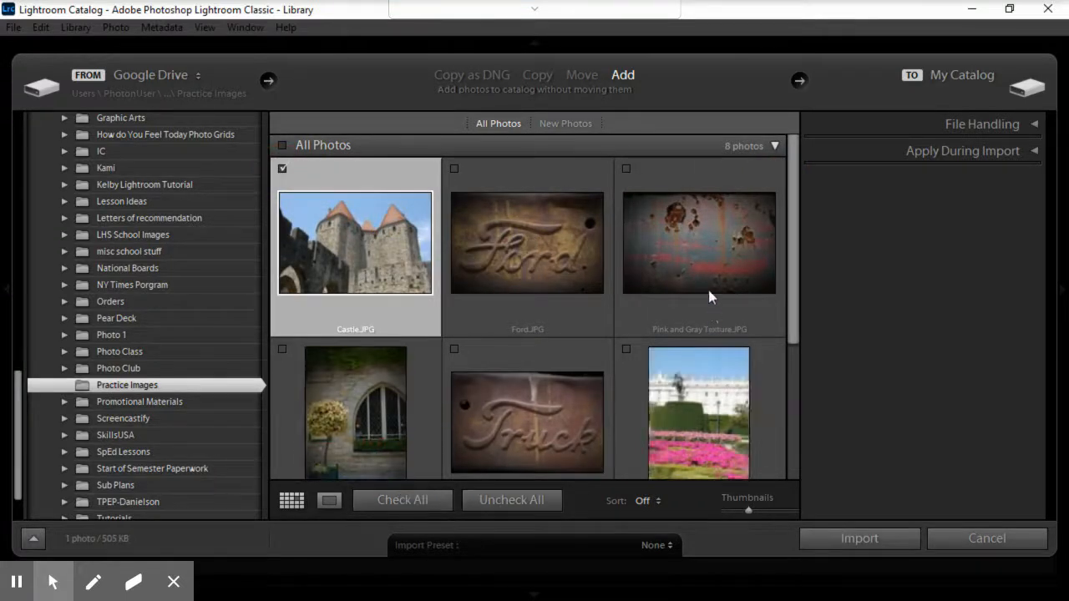
click(848, 537)
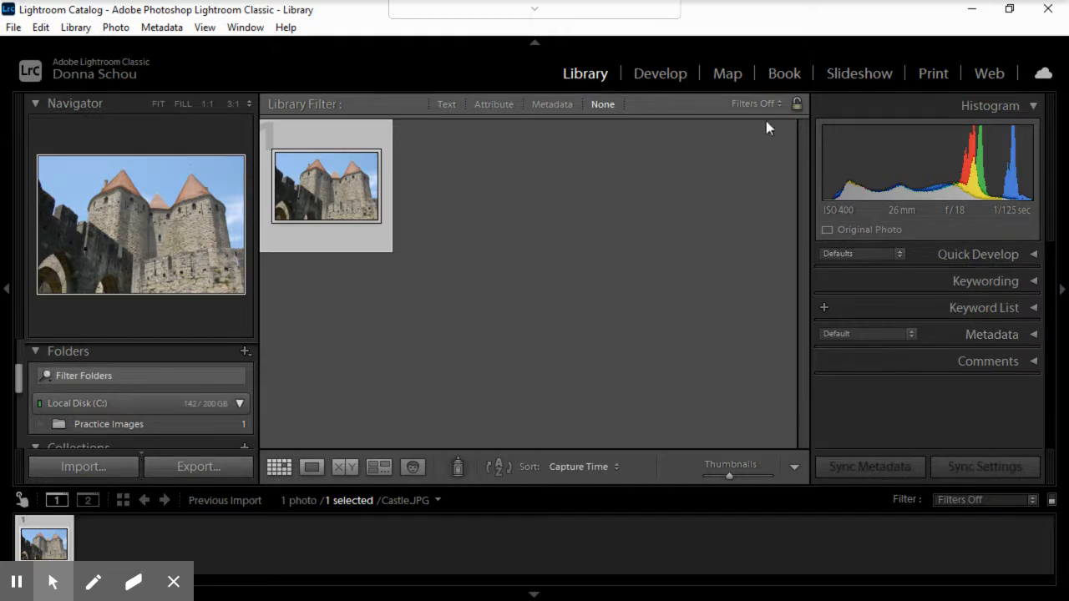
Step: Open Castle.JPG in the Develop module and look at the options of the Crop and Spot Removal tools
click(656, 76)
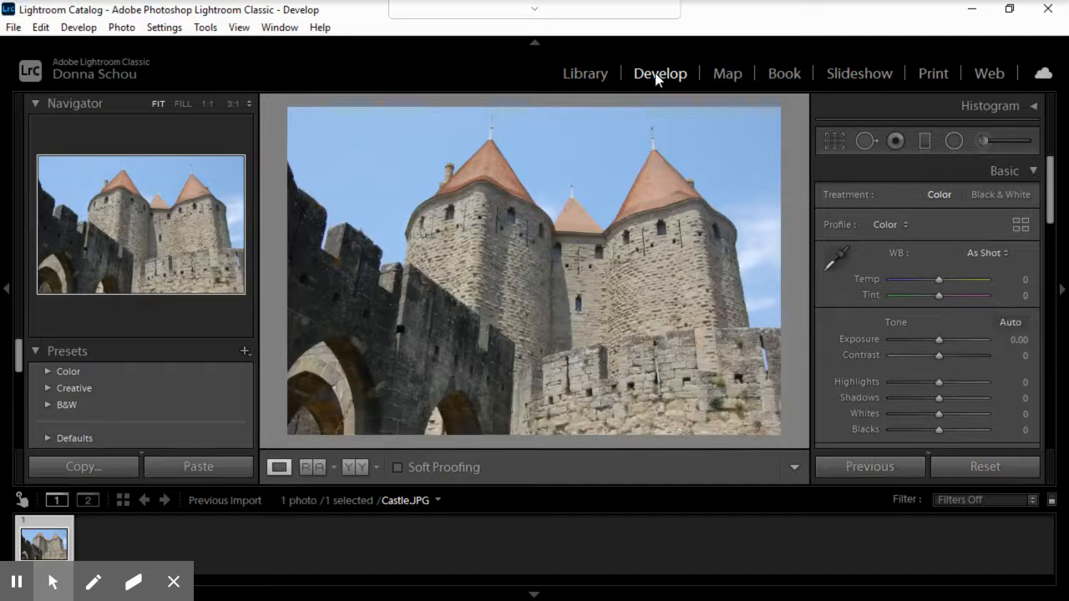
click(830, 146)
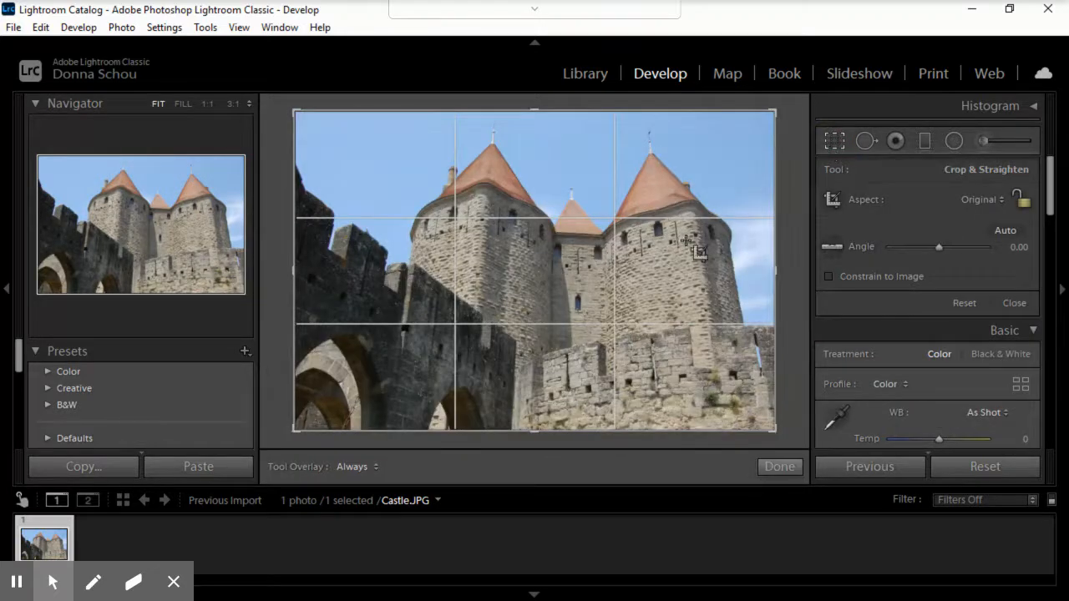
click(865, 142)
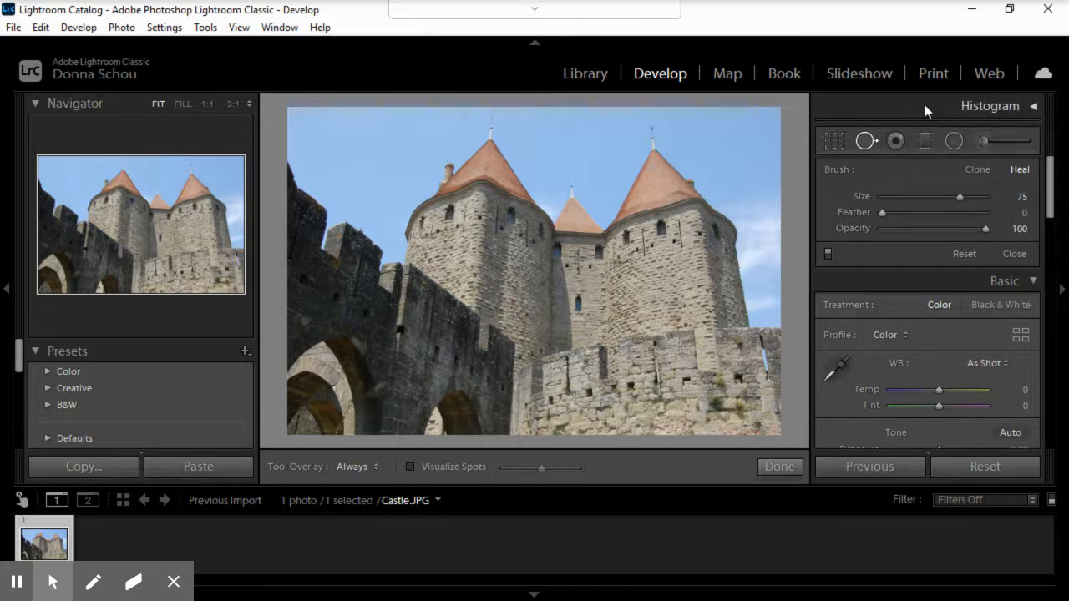
click(835, 141)
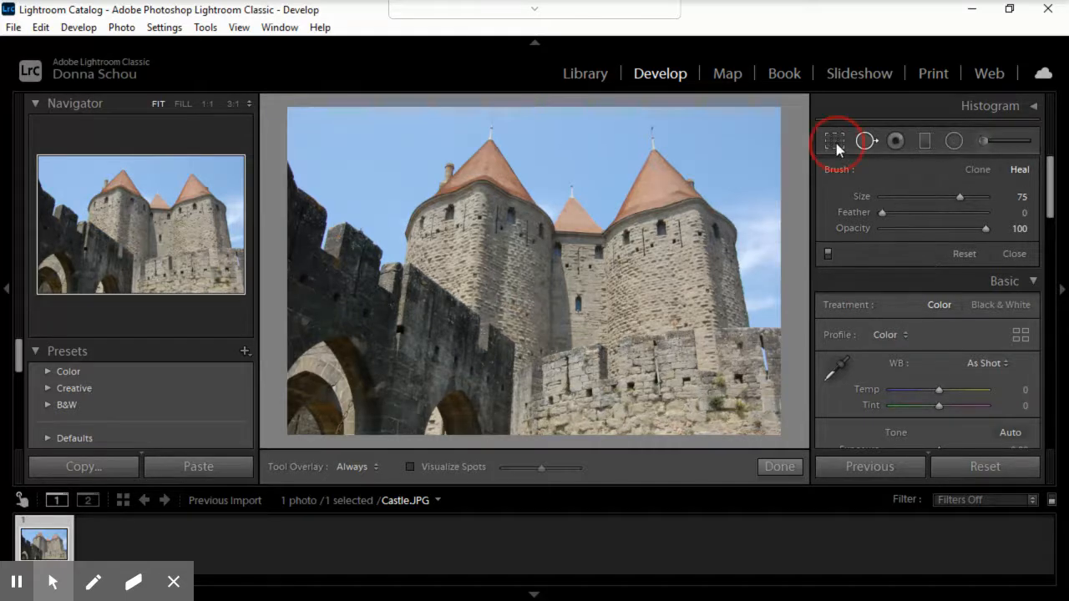
click(836, 142)
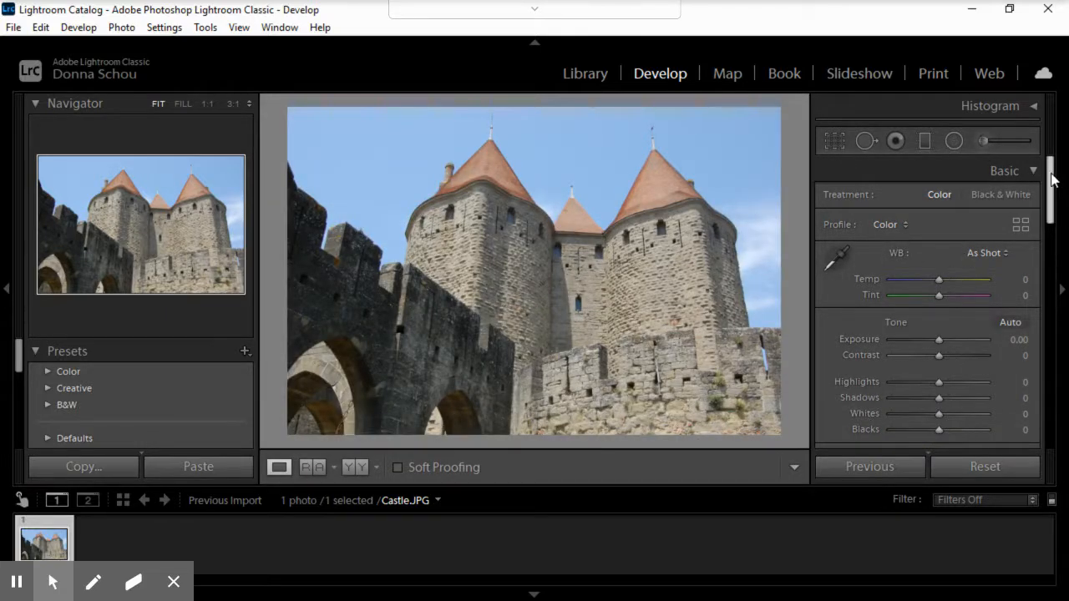
Step: Try a white balance of Temp +5 and Tint +21 on the castle photo, and reset both to 0
mouse_move(940, 280)
mouse_down()
mouse_move(929, 280)
mouse_move(947, 286)
mouse_move(935, 302)
mouse_move(948, 295)
mouse_up()
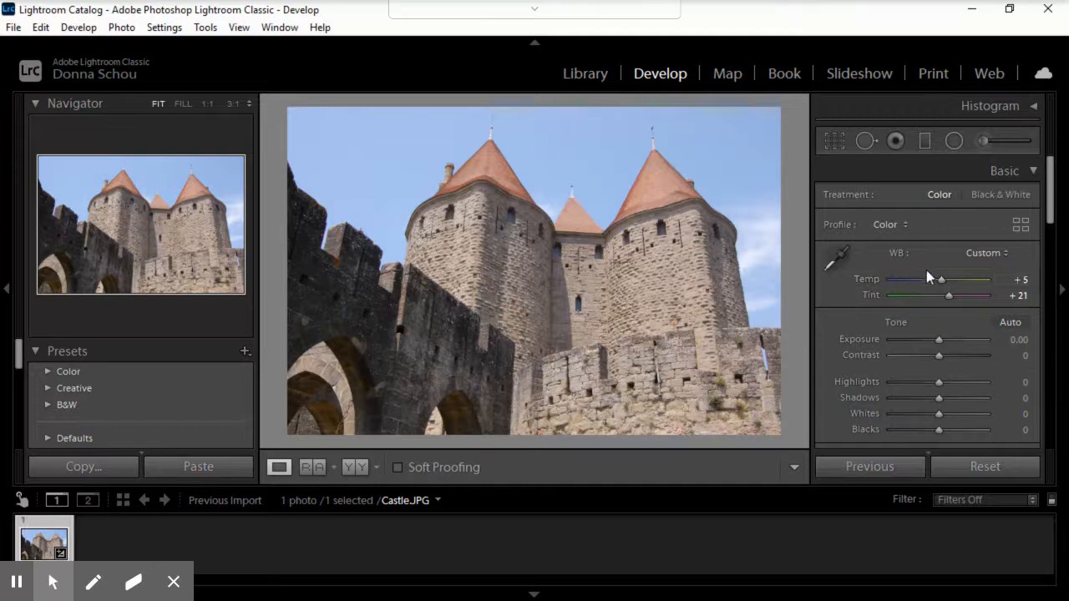
double_click(870, 277)
click(875, 294)
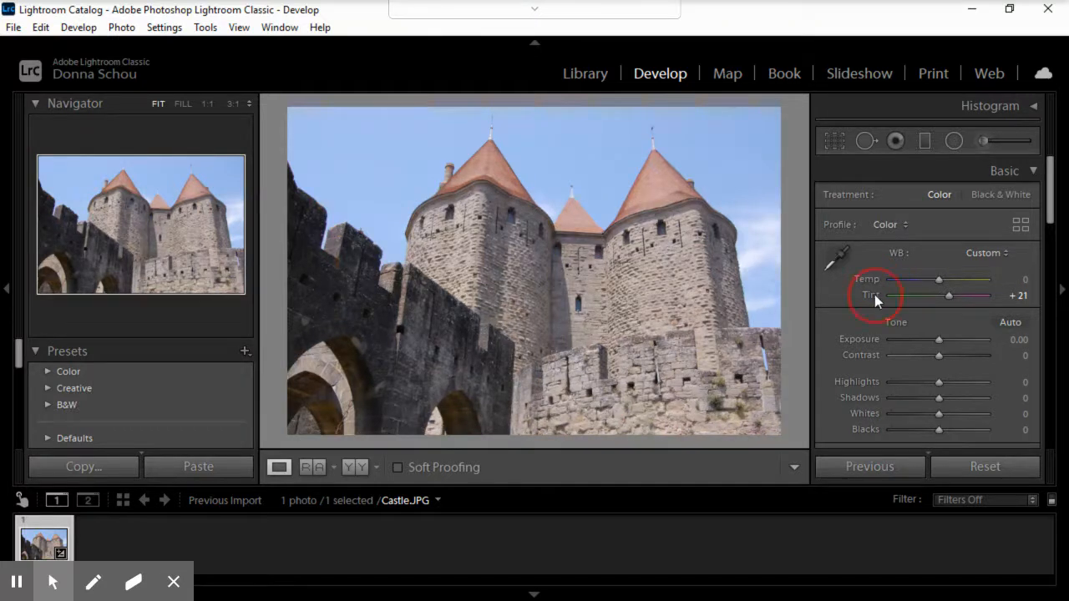
click(943, 292)
click(938, 294)
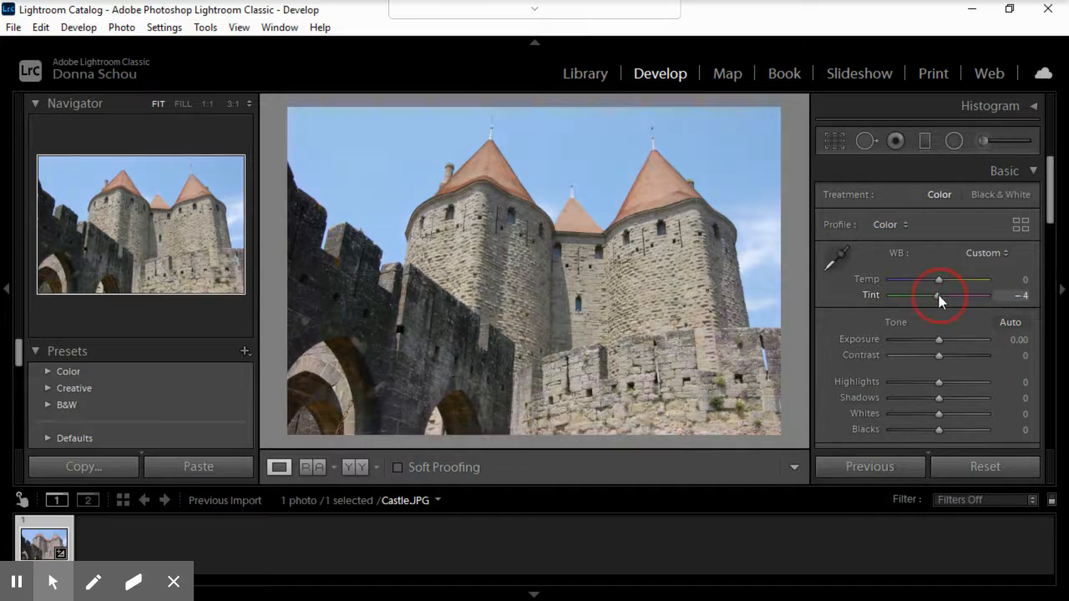
double_click(871, 297)
Step: Set the castle photo's tone to Exposure -0.09, Contrast +25, Highlights -49, Shadows +47, Whites -42 and Blacks -16
drag(1050, 193, 1051, 218)
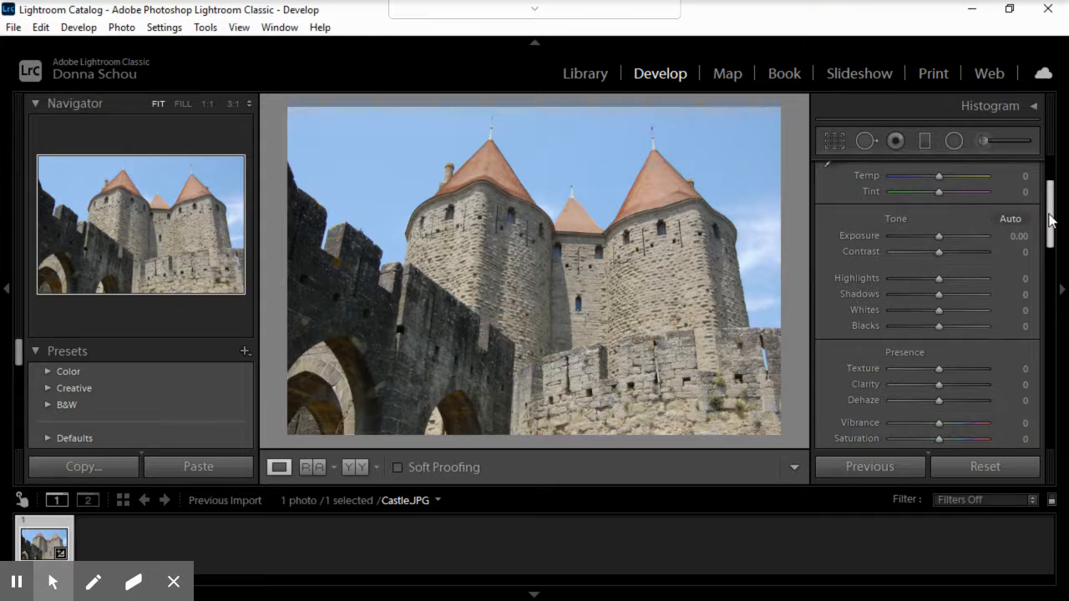
click(939, 238)
mouse_move(937, 237)
mouse_down()
mouse_move(930, 251)
mouse_move(952, 257)
mouse_move(940, 280)
mouse_move(962, 282)
mouse_move(907, 279)
mouse_move(916, 273)
mouse_move(961, 295)
mouse_move(911, 317)
mouse_move(915, 309)
mouse_move(931, 330)
mouse_up()
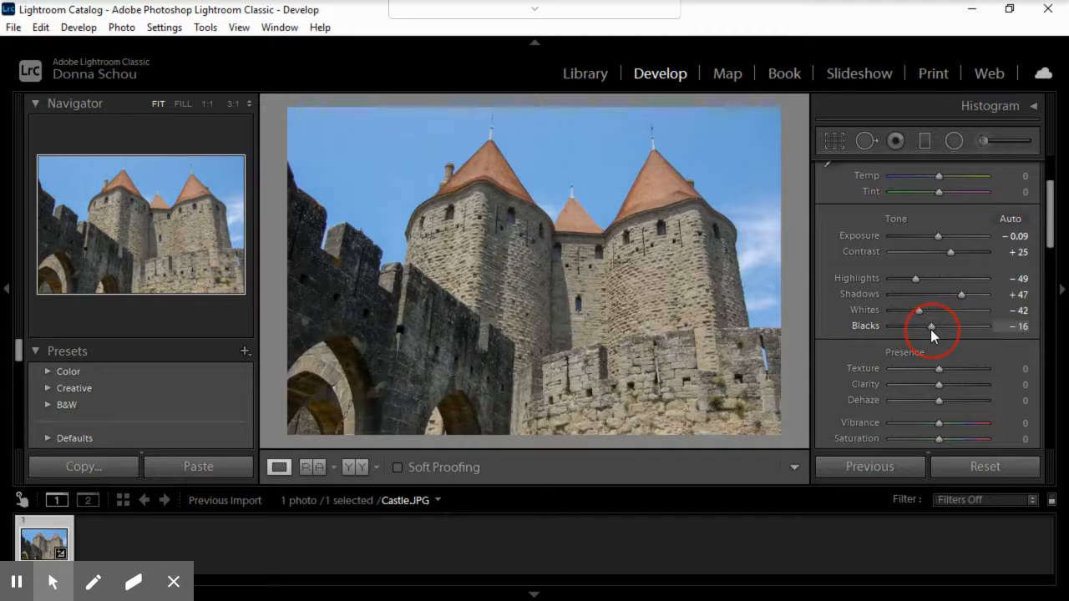
click(1051, 241)
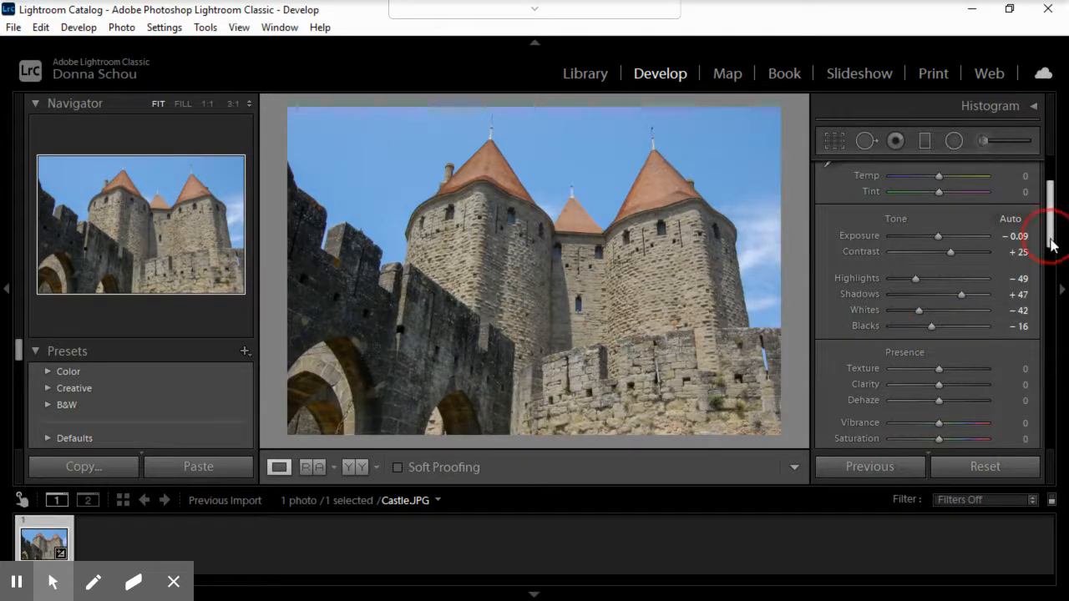
Step: Set the castle photo's presence to Texture +37, Clarity +21 and Dehaze +7
drag(1050, 242, 1050, 270)
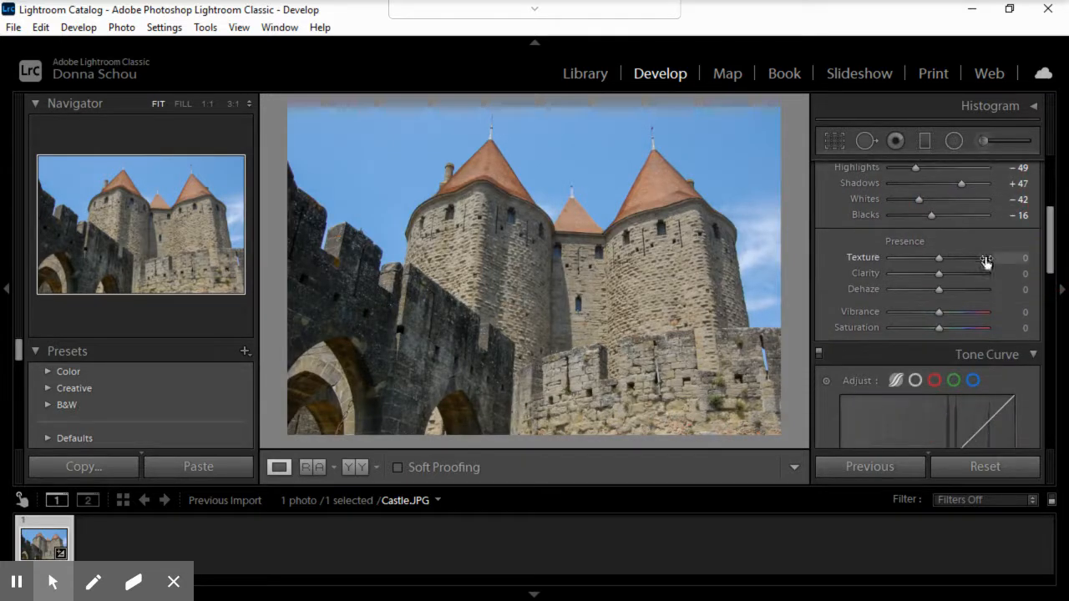
drag(940, 257, 943, 288)
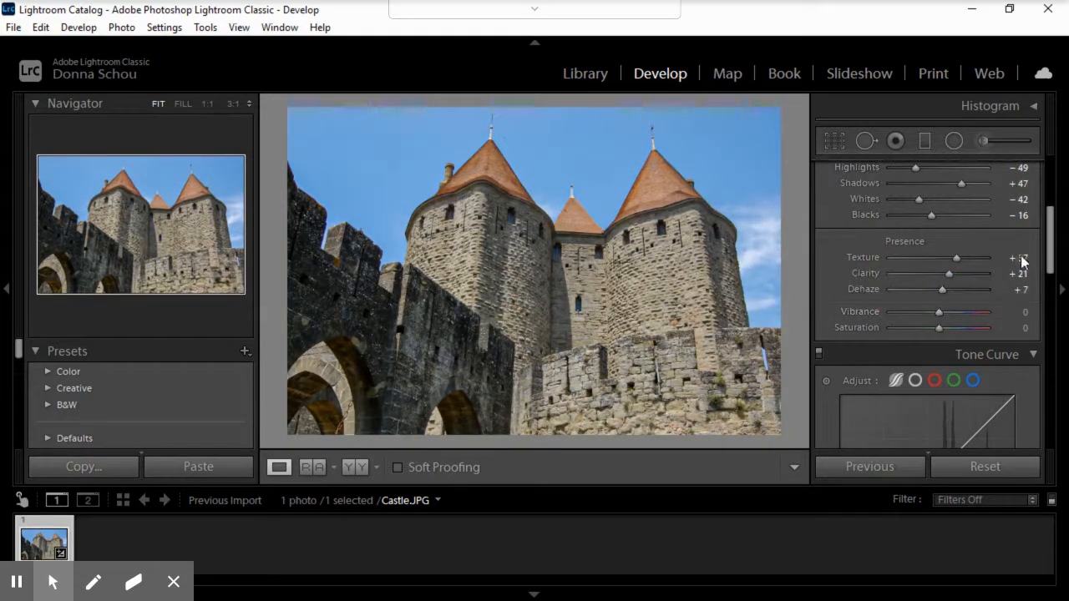
Step: Look over the Tone Curve regions and the HSL colour sliders for Hue, Saturation and Luminance
drag(1051, 238, 1047, 307)
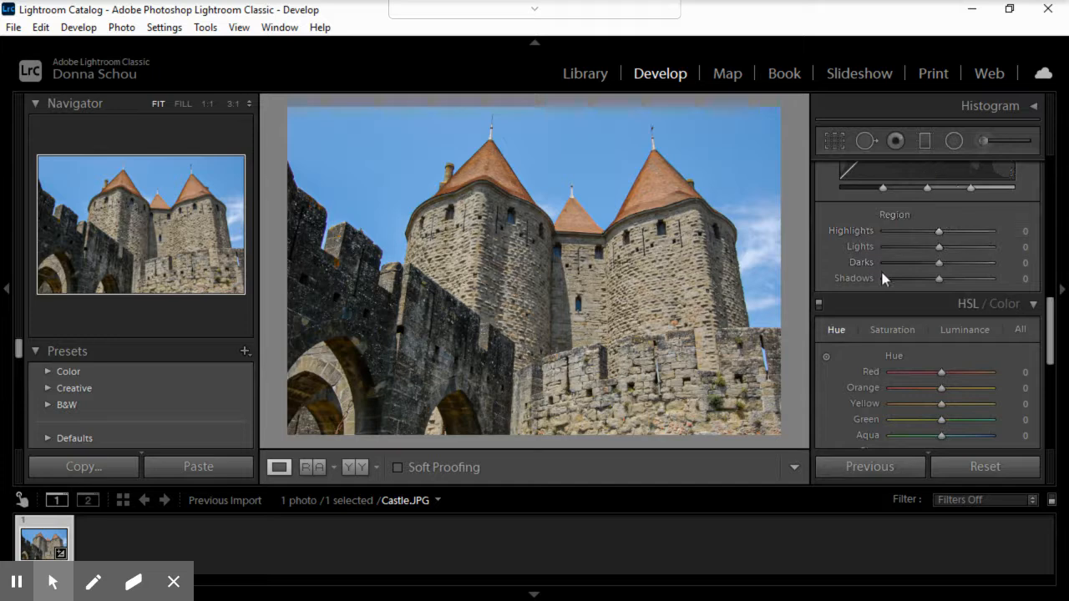
drag(1049, 313, 1048, 344)
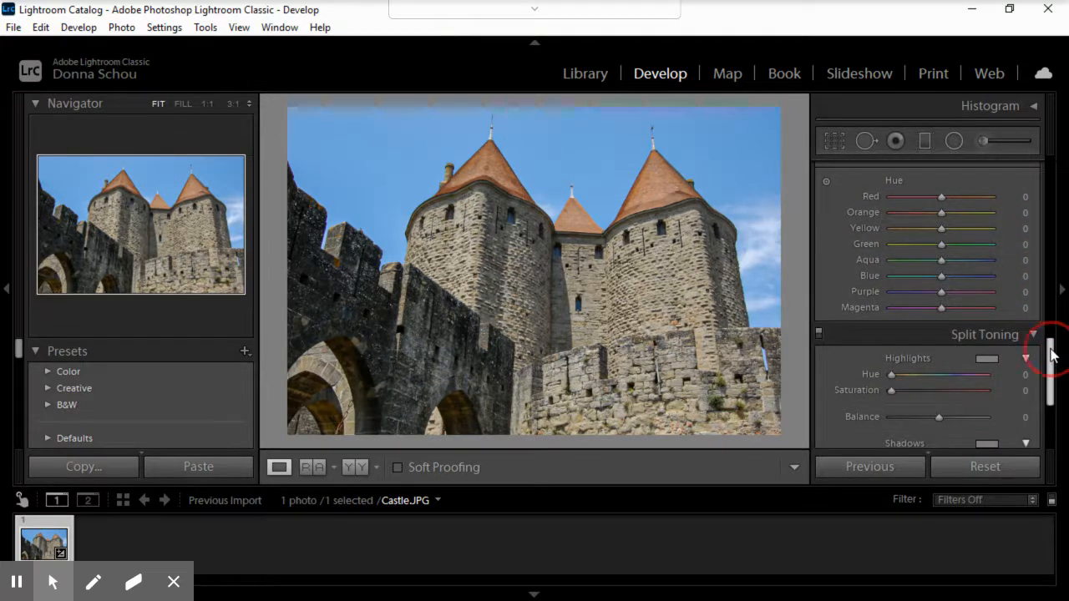
scroll(1049, 347, up, 2)
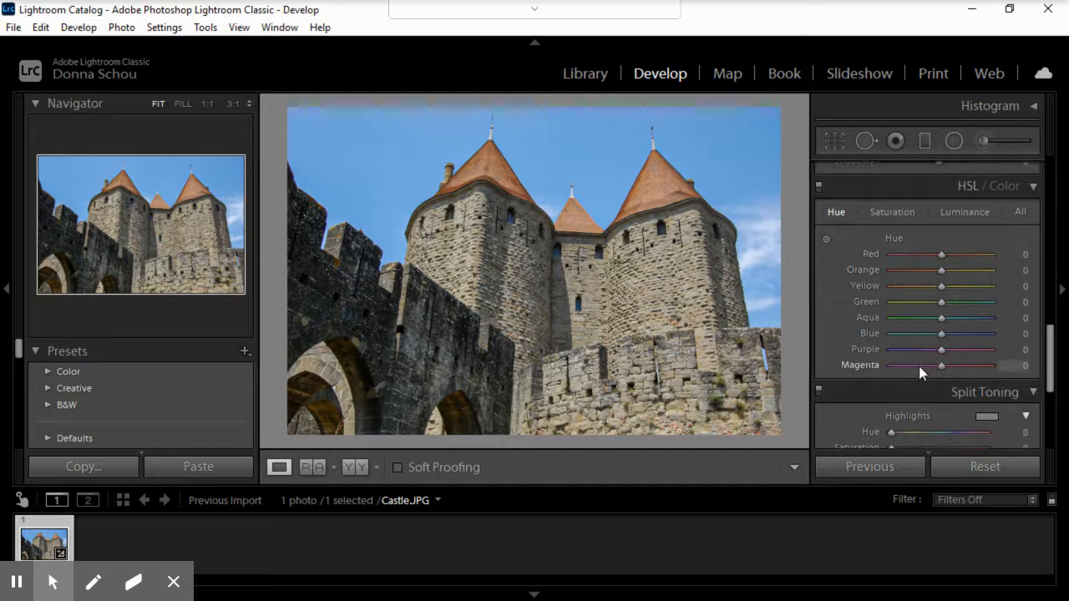
click(891, 213)
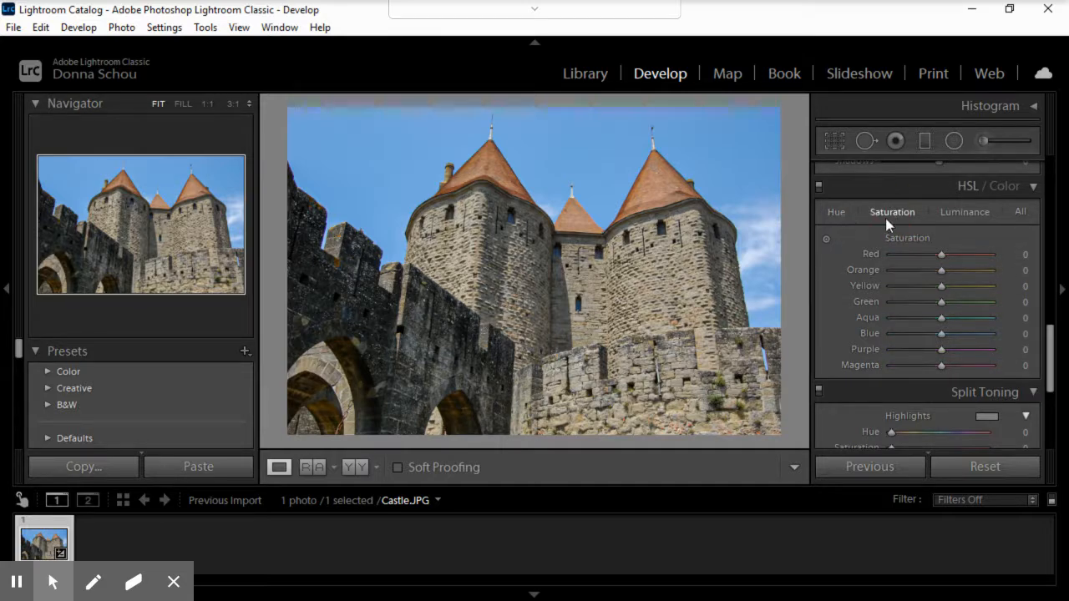
click(842, 213)
click(900, 215)
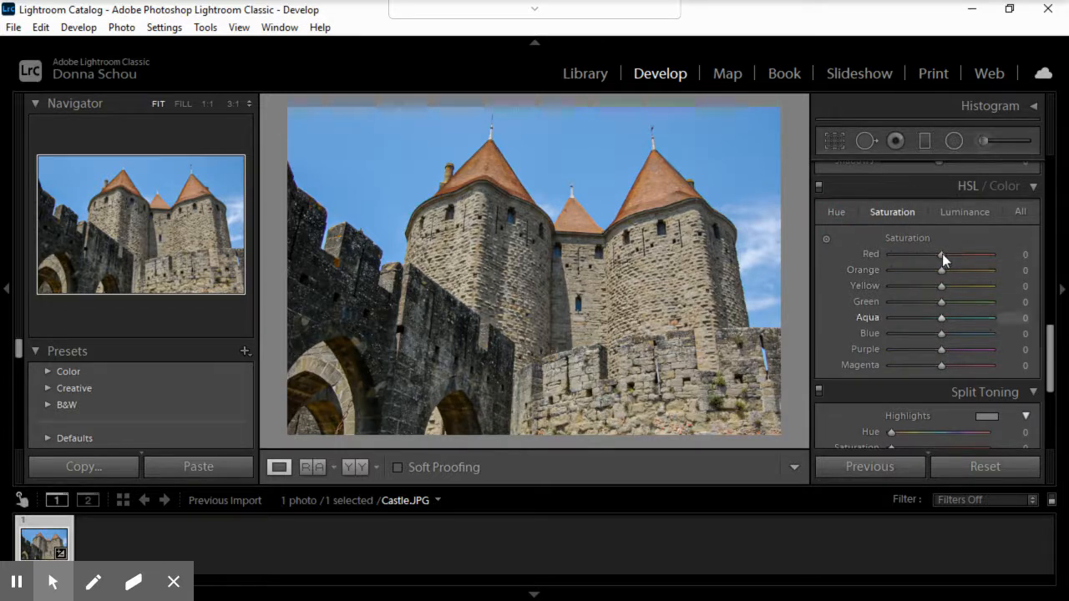
click(958, 212)
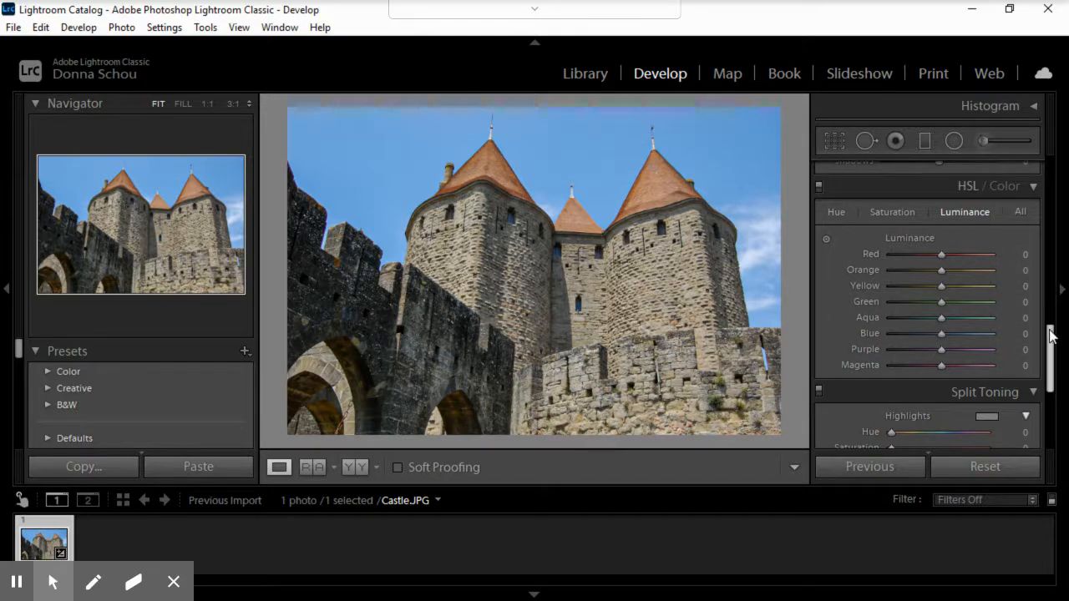
Step: Expand the Detail settings and set the castle photo's Sharpening Amount to 11
drag(1051, 336, 1043, 400)
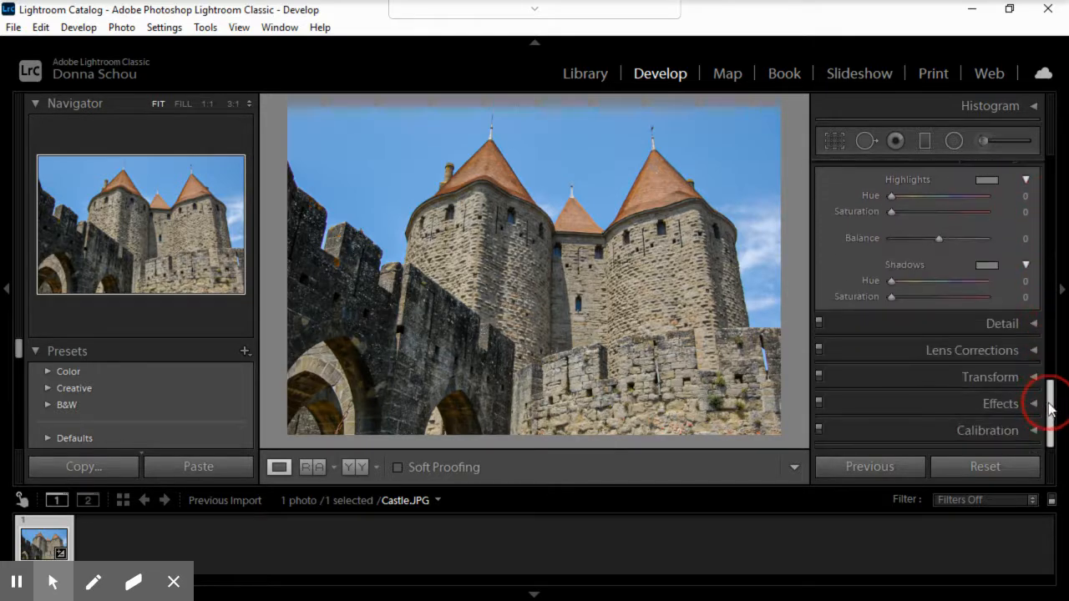
click(1037, 330)
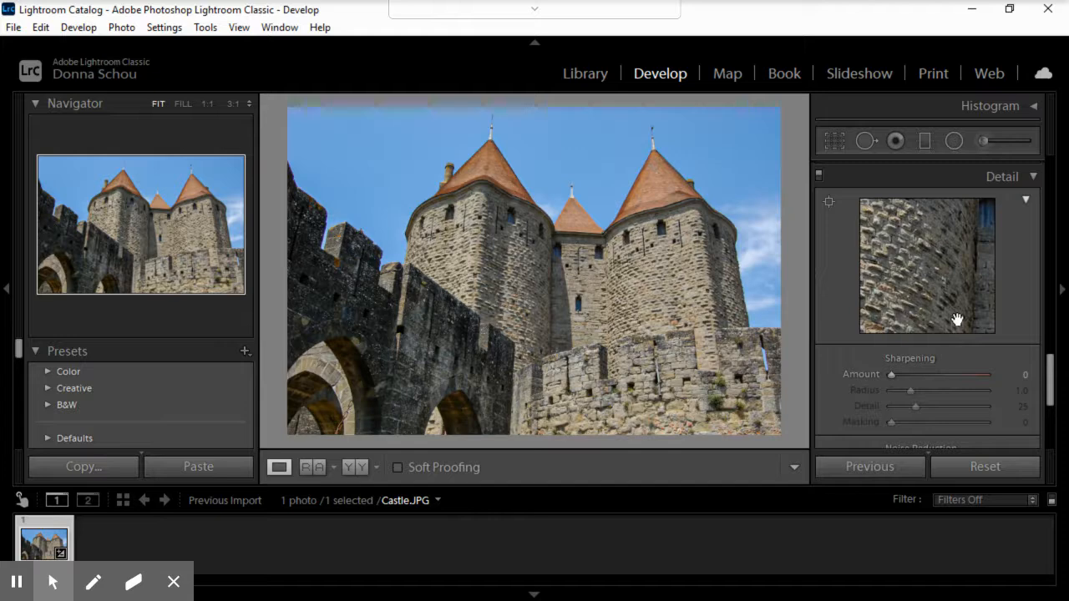
scroll(1053, 367, down, 3)
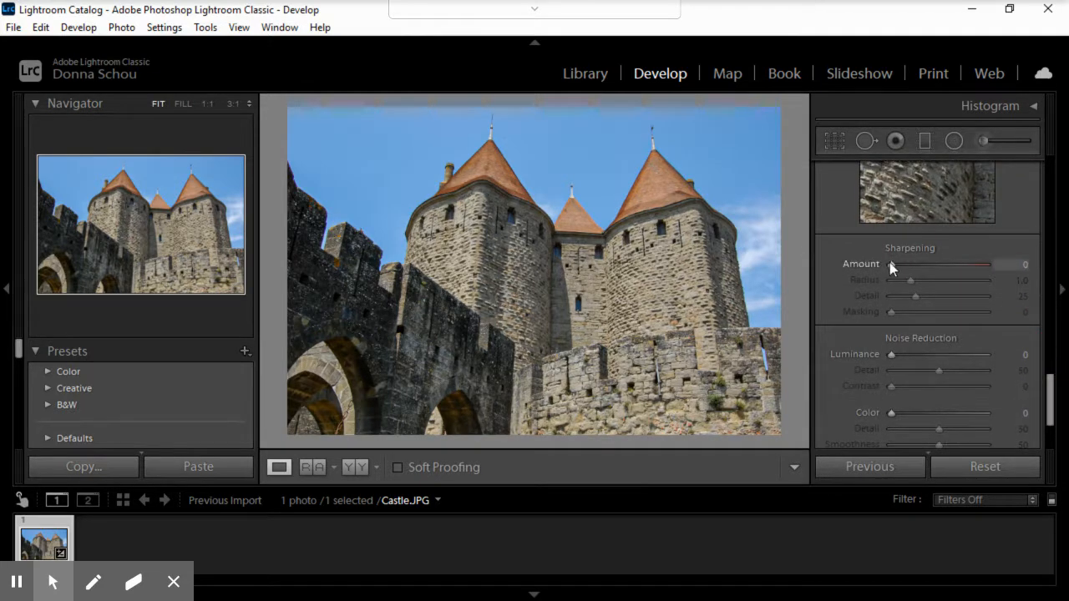
drag(890, 263, 896, 262)
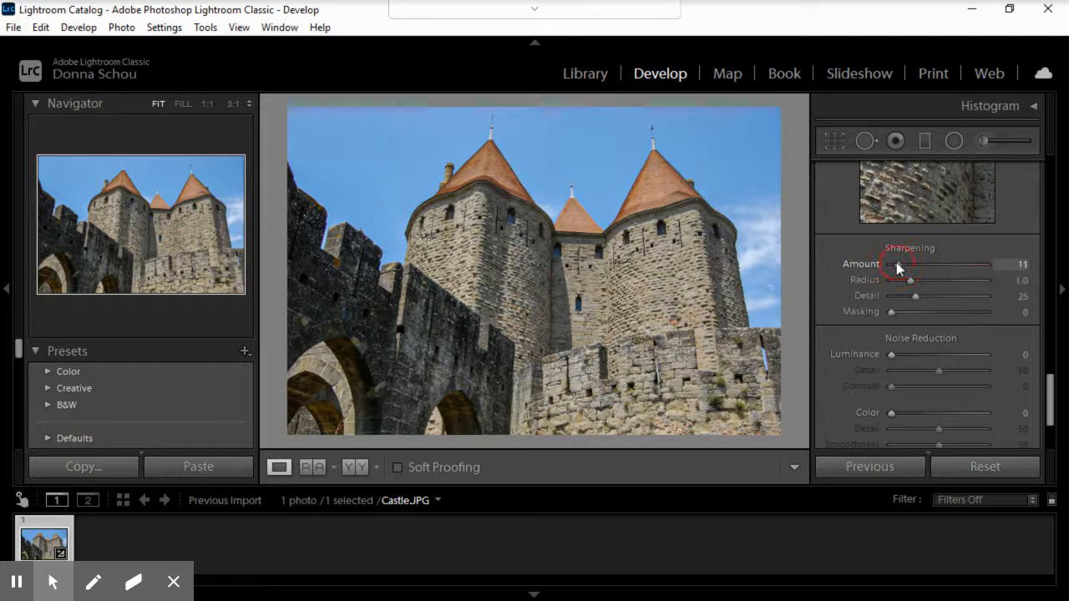
Step: Look over the Lens Corrections profile options, and collapse both the Lens Corrections and Detail sections
drag(1051, 394, 1051, 420)
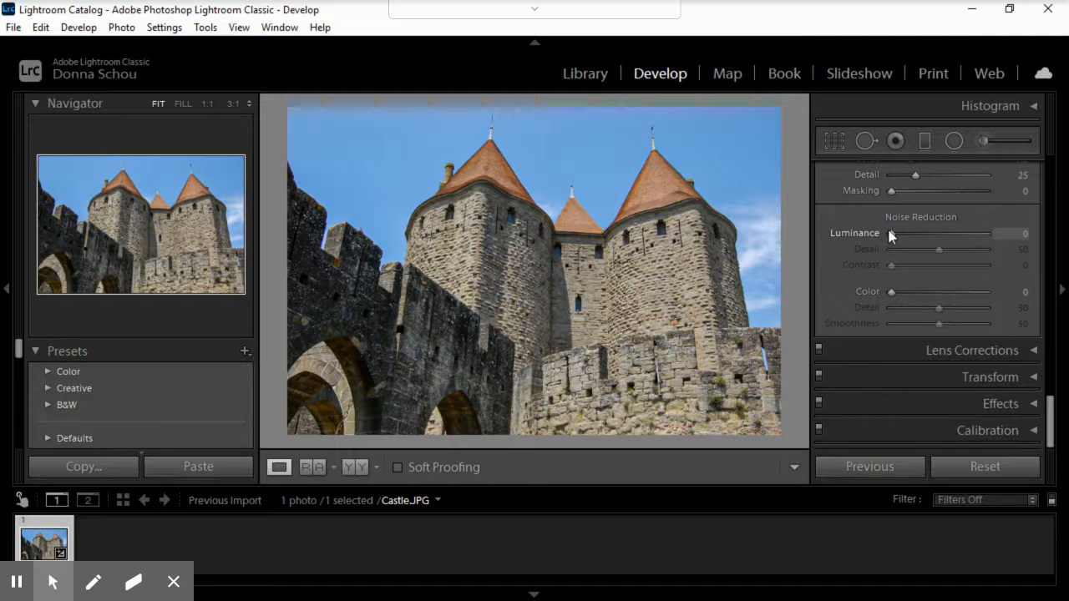
click(1030, 351)
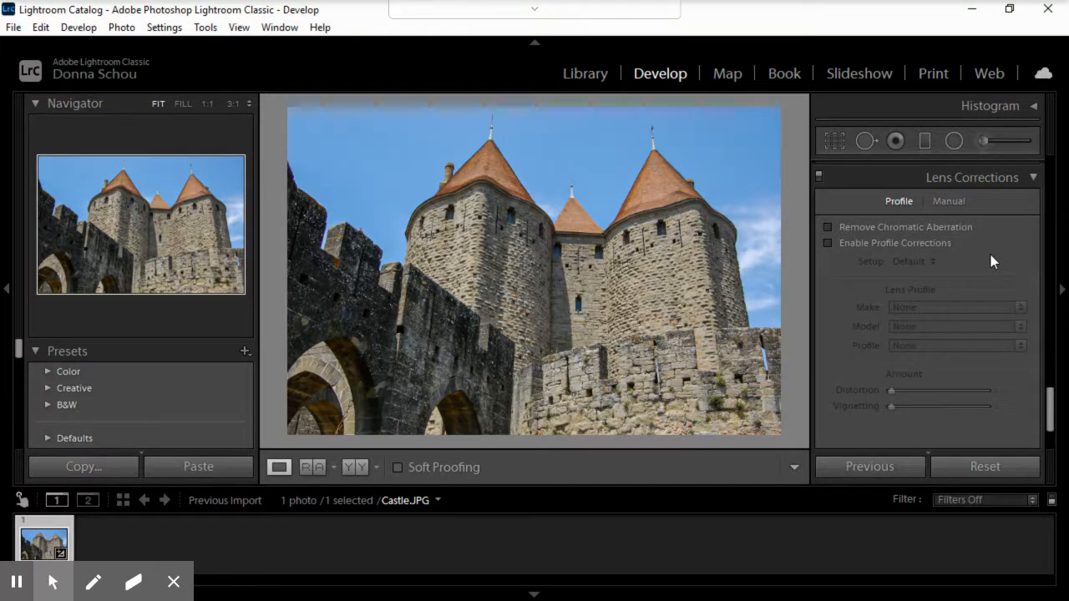
scroll(990, 255, down, 3)
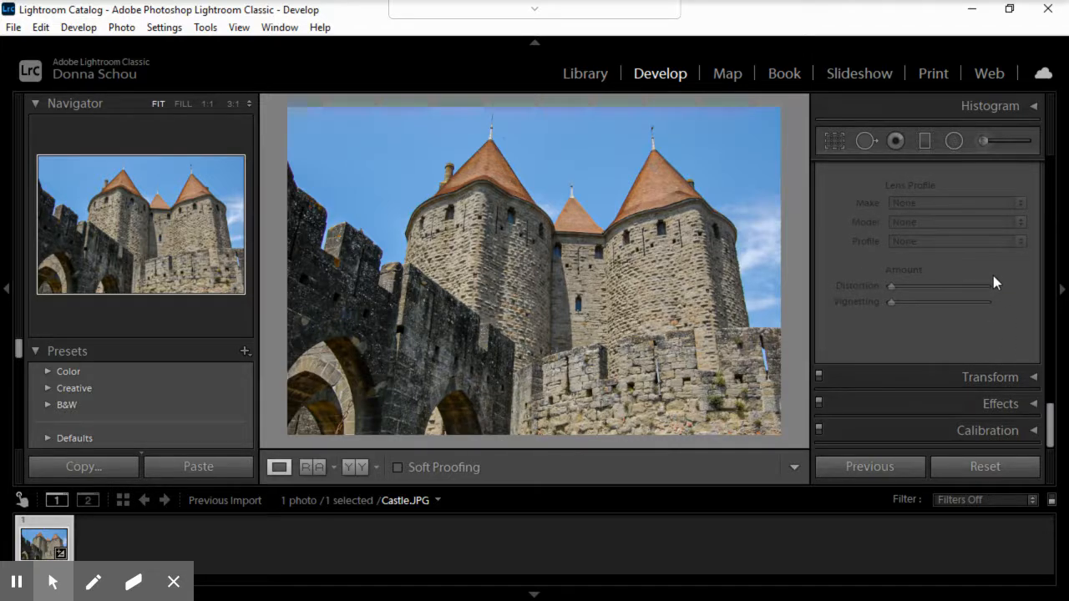
scroll(993, 275, up, 3)
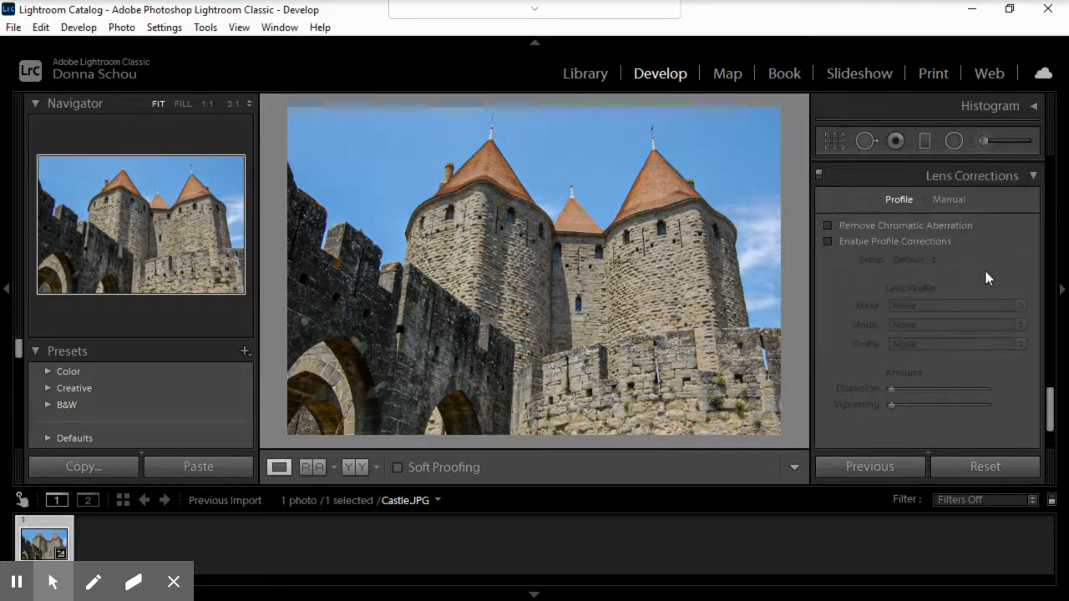
click(1033, 177)
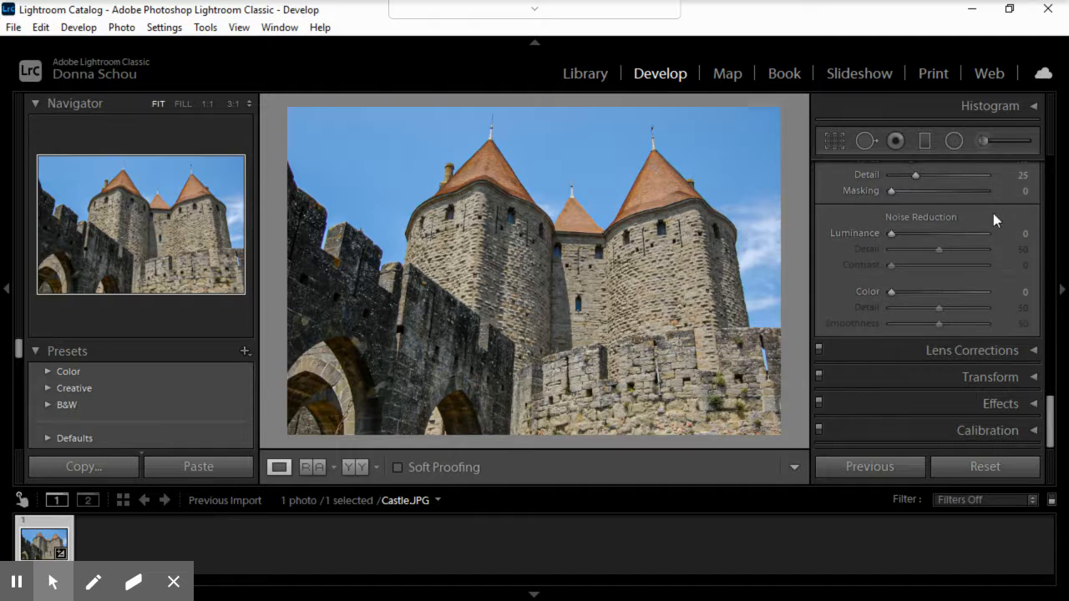
scroll(992, 253, up, 7)
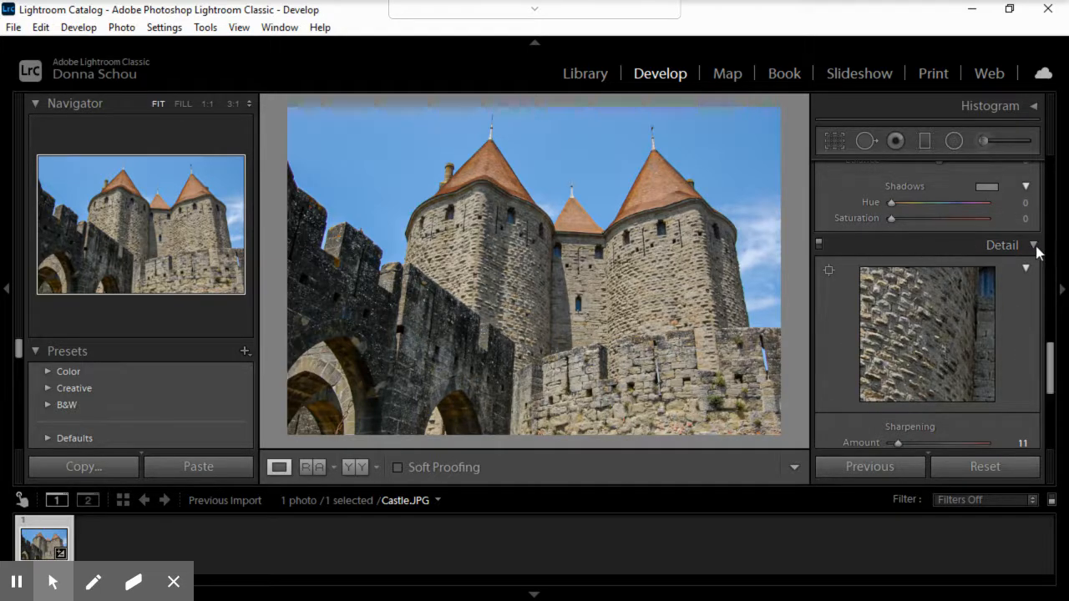
click(1033, 246)
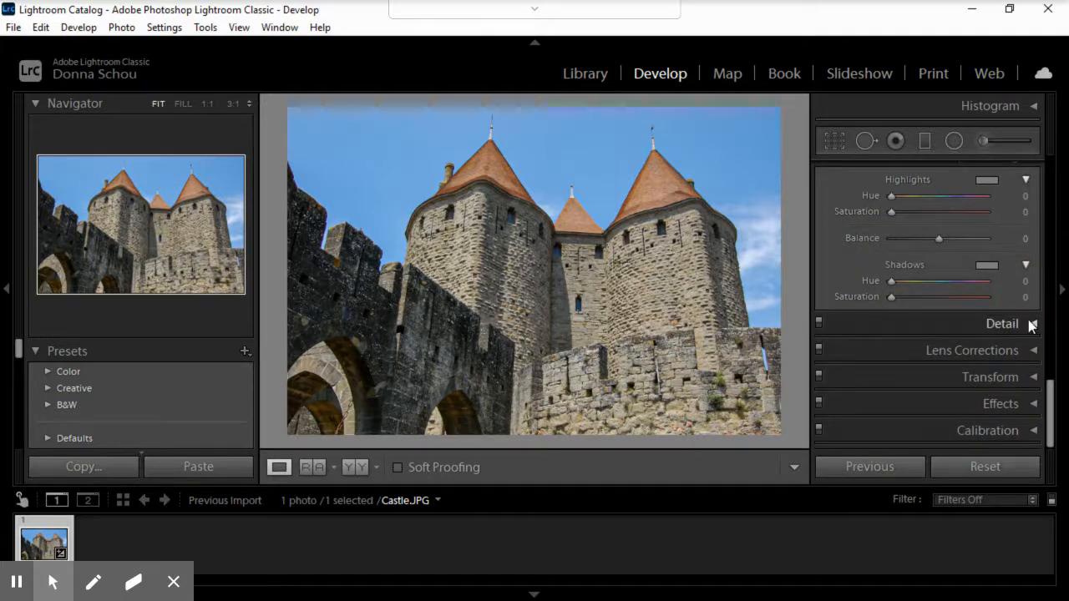
Step: Set the Transform Vertical perspective to +26 and enable Constrain Crop to remove the white edges
click(1030, 382)
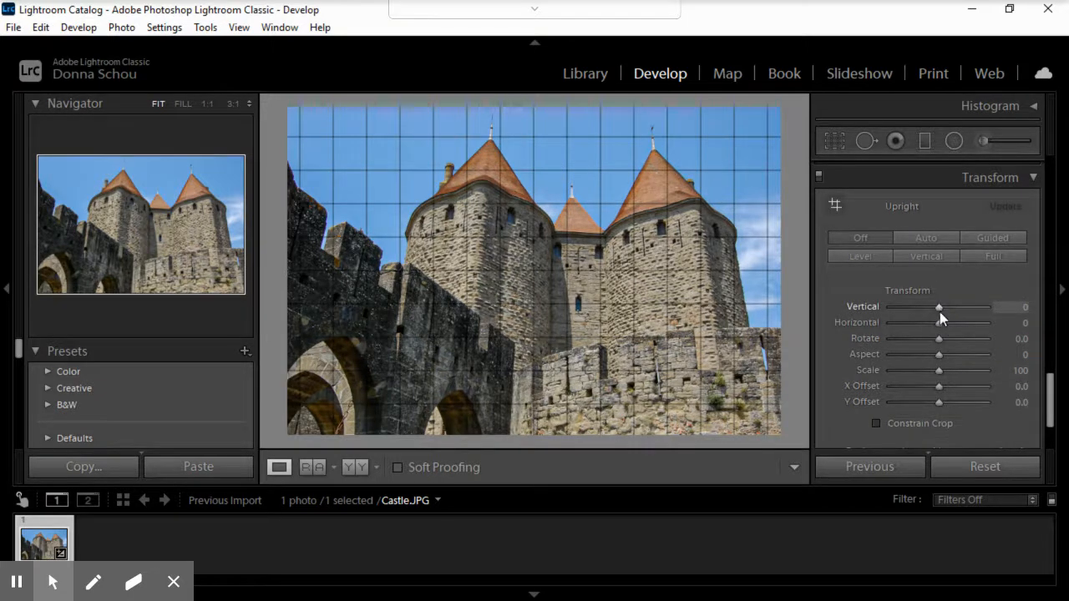
click(937, 306)
drag(931, 306, 954, 310)
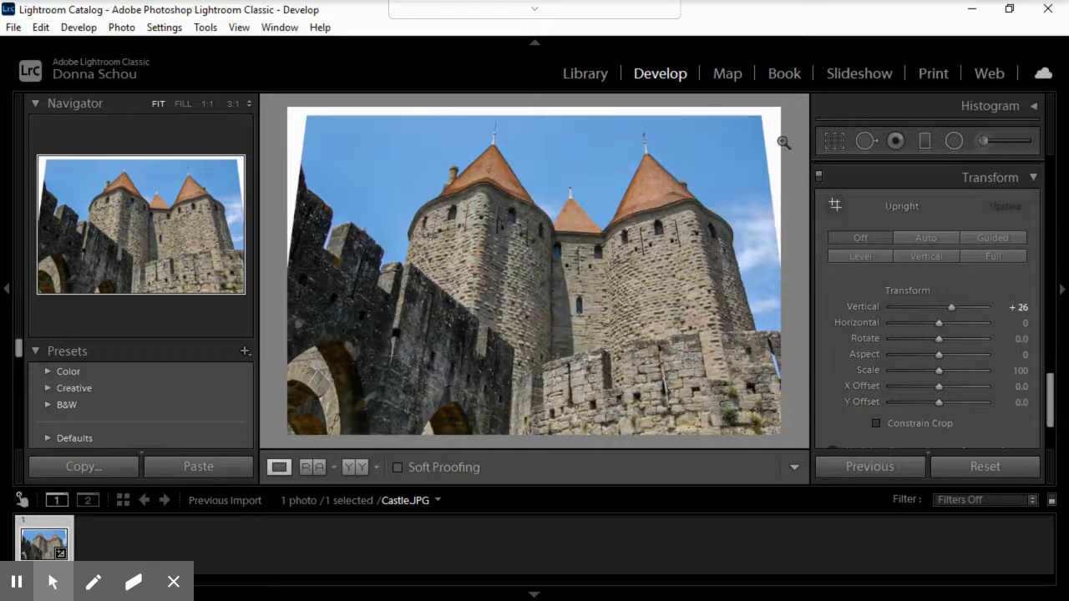
click(876, 423)
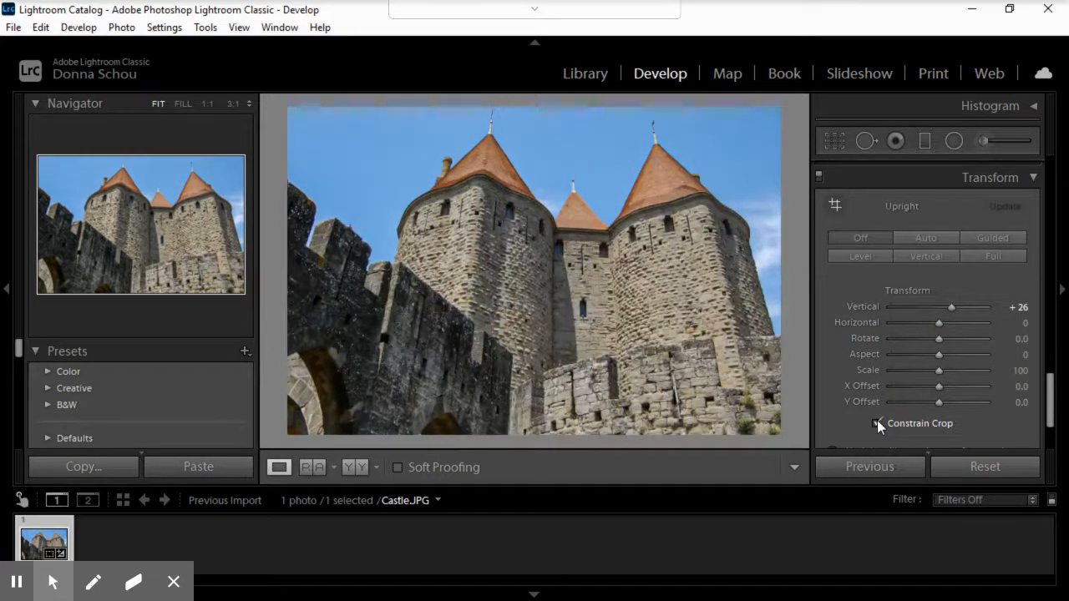
Step: Expand the Effects settings and apply a Post-Crop Vignetting Amount of -21 in Highlight Priority style
drag(1050, 384, 1049, 444)
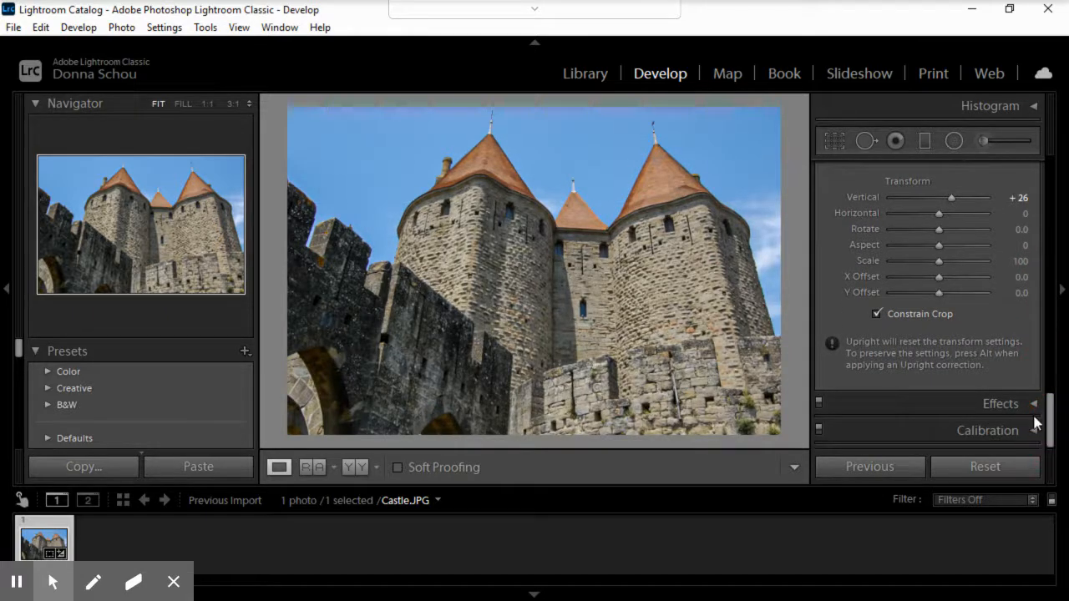
click(1035, 405)
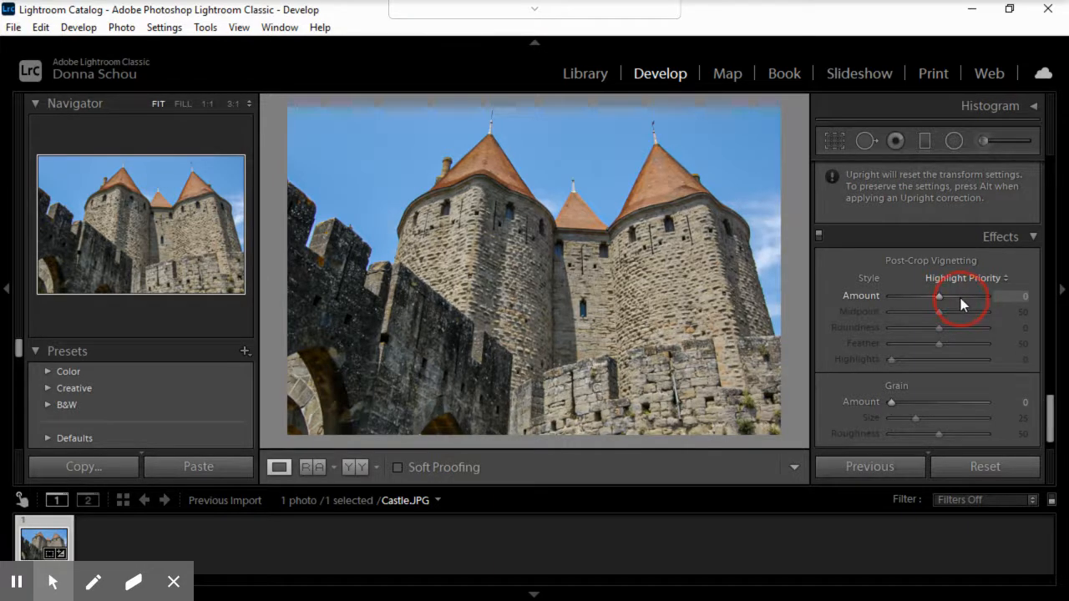
click(960, 302)
click(920, 296)
drag(922, 297, 926, 295)
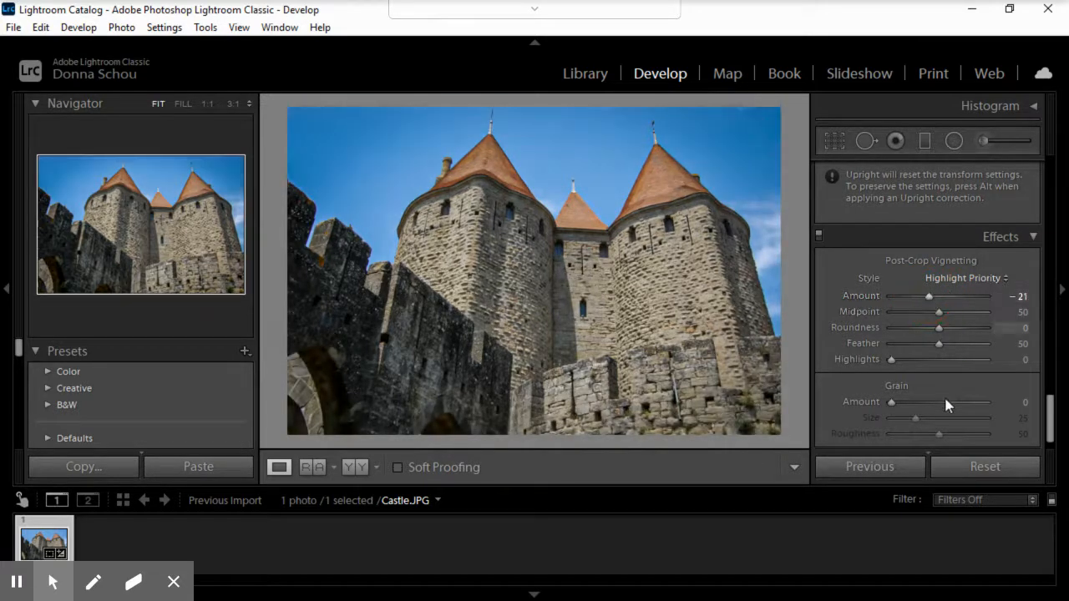
scroll(1057, 452, down, 1)
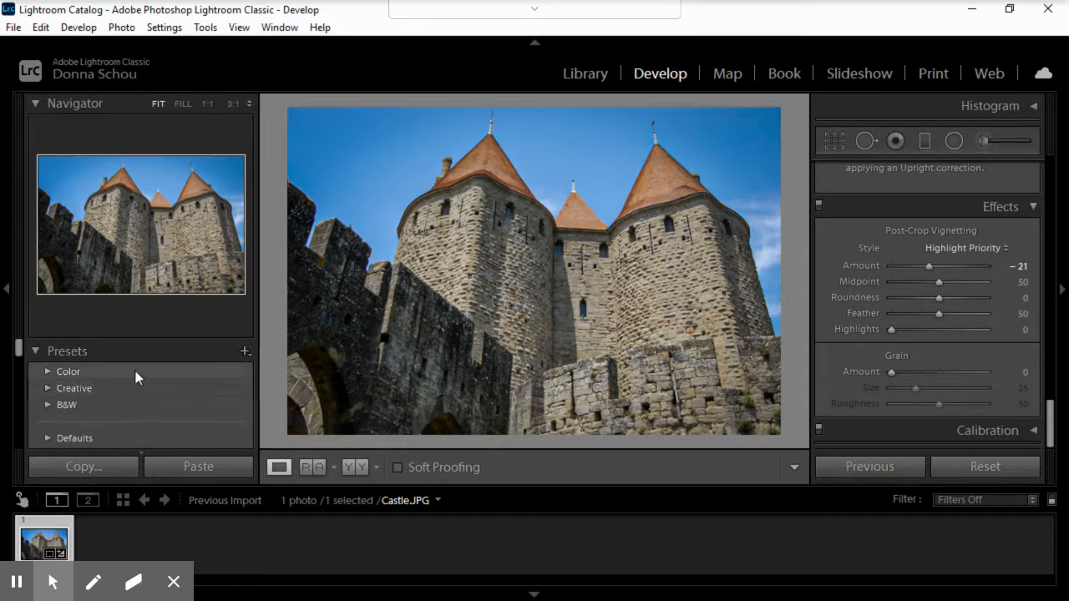
Step: Collapse Presets and Navigator, and review the photo's edit History from the latest change back to the import
click(39, 352)
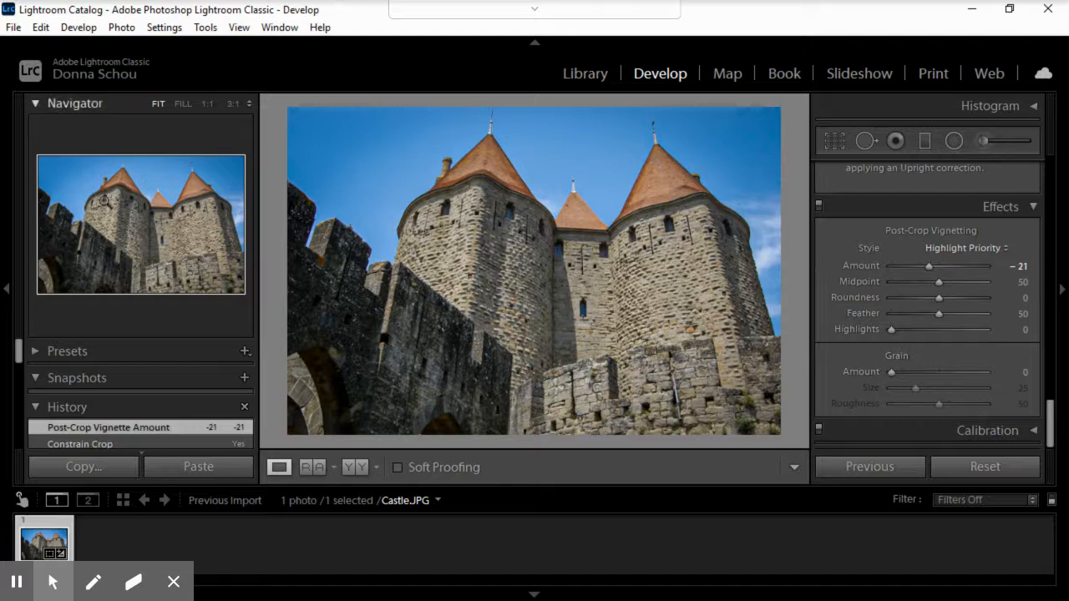
click(35, 105)
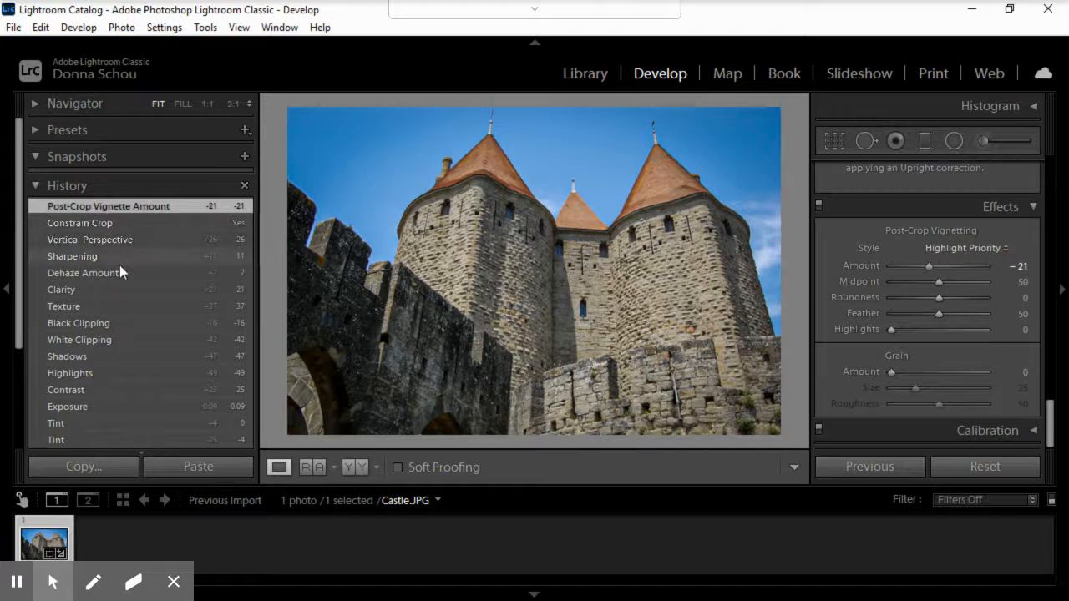
scroll(119, 265, down, 2)
scroll(119, 265, down, 2)
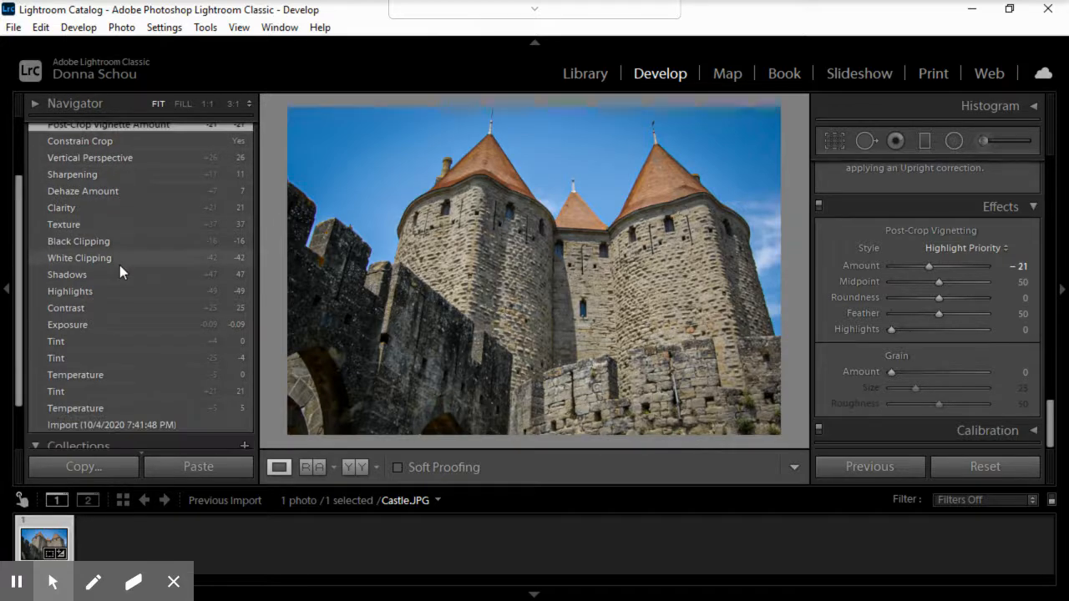
scroll(120, 267, up, 2)
scroll(120, 268, up, 2)
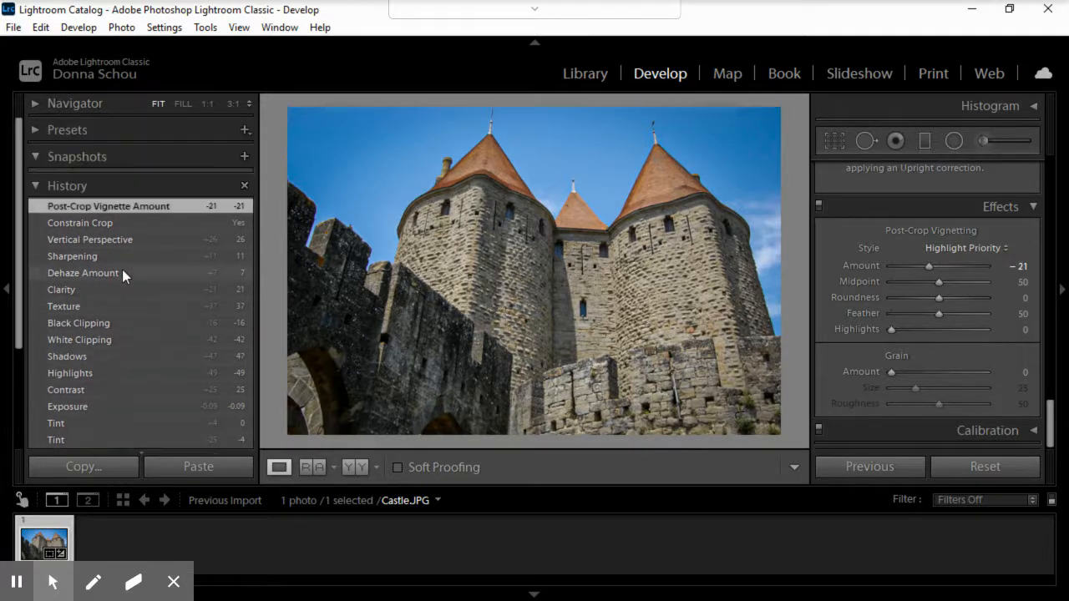
scroll(122, 269, down, 2)
scroll(122, 269, down, 2)
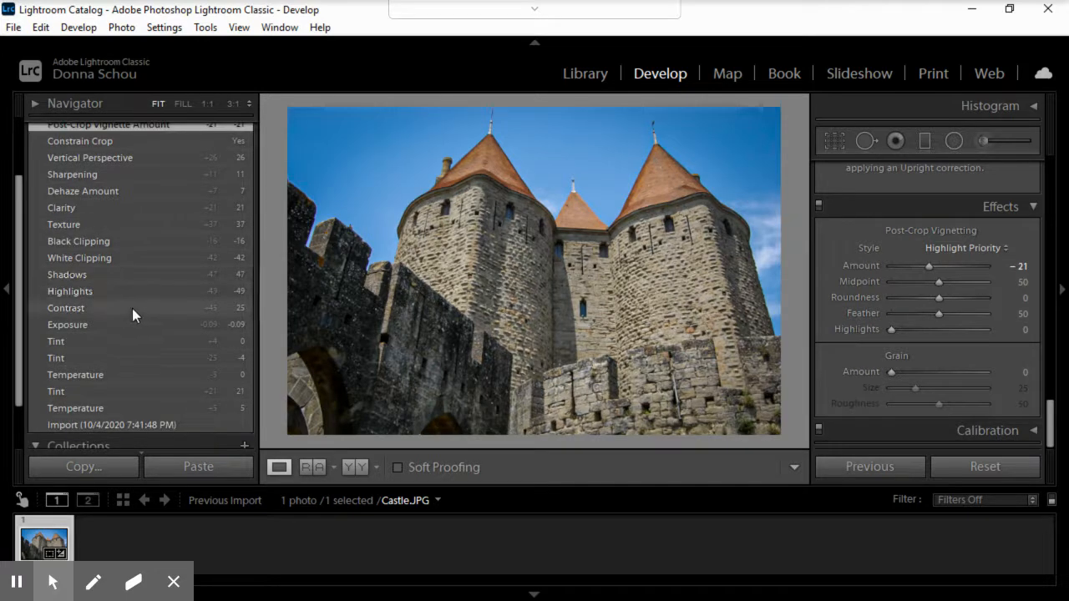
scroll(140, 322, down, 2)
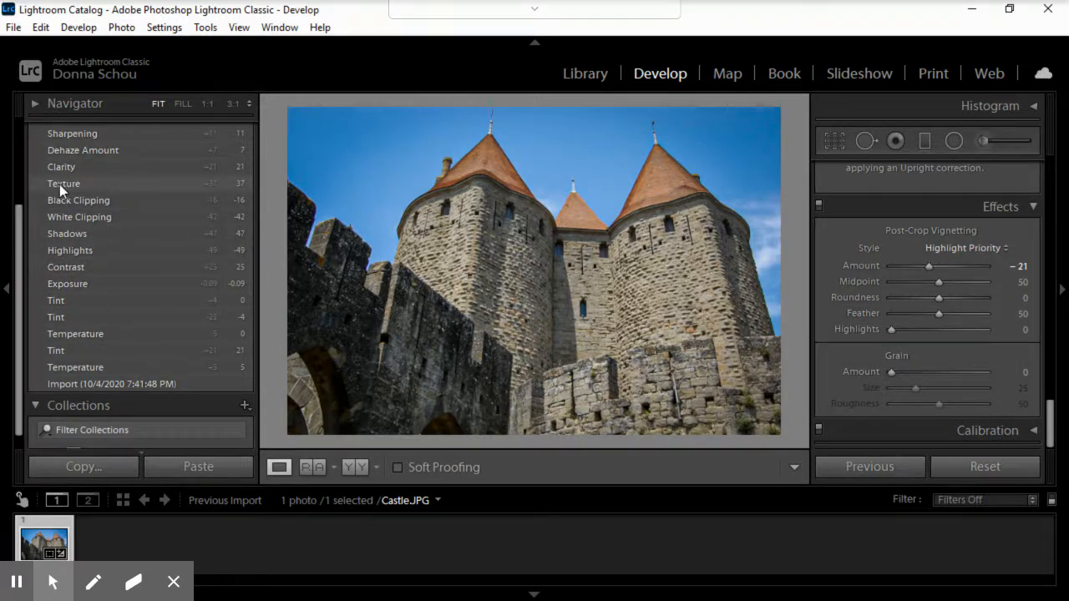
scroll(59, 185, up, 1)
scroll(83, 336, down, 2)
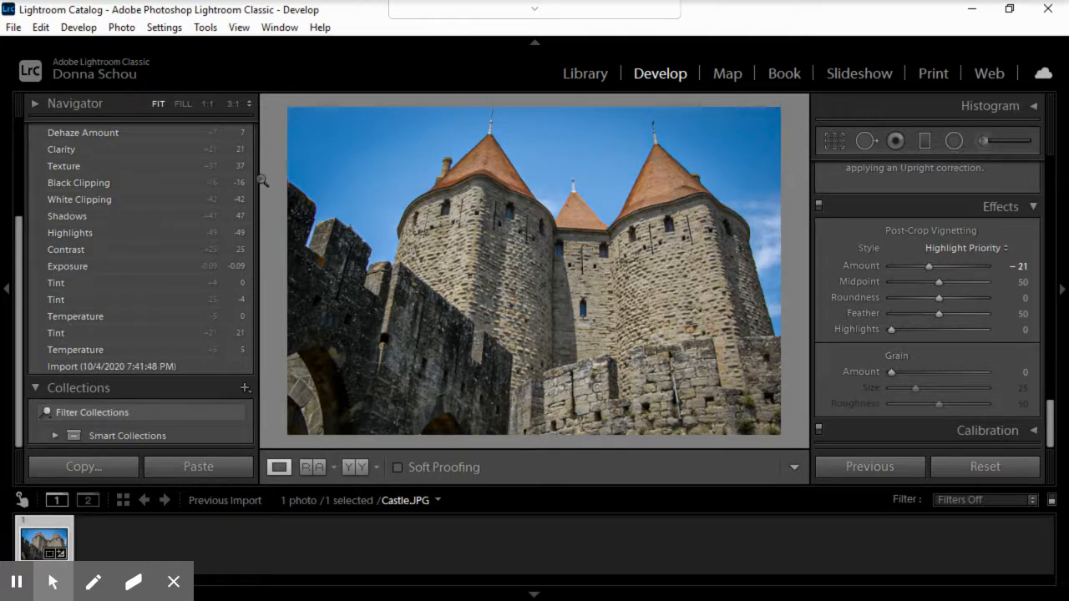
Step: Start exporting Castle.JPG to the hard drive and set the export location to the same folder as the original photo
click(14, 27)
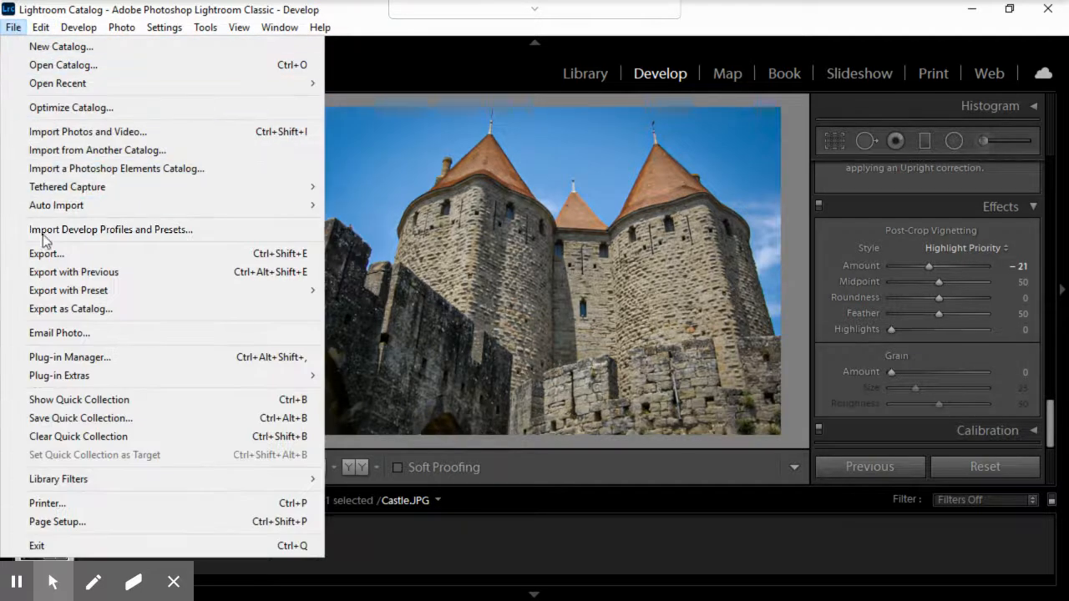
click(49, 254)
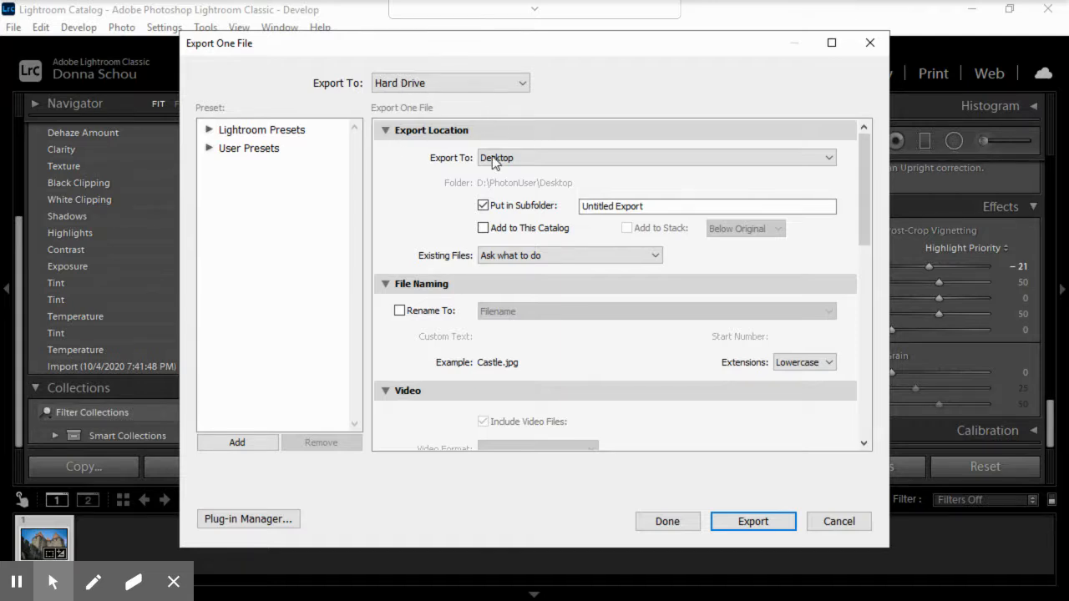
click(600, 160)
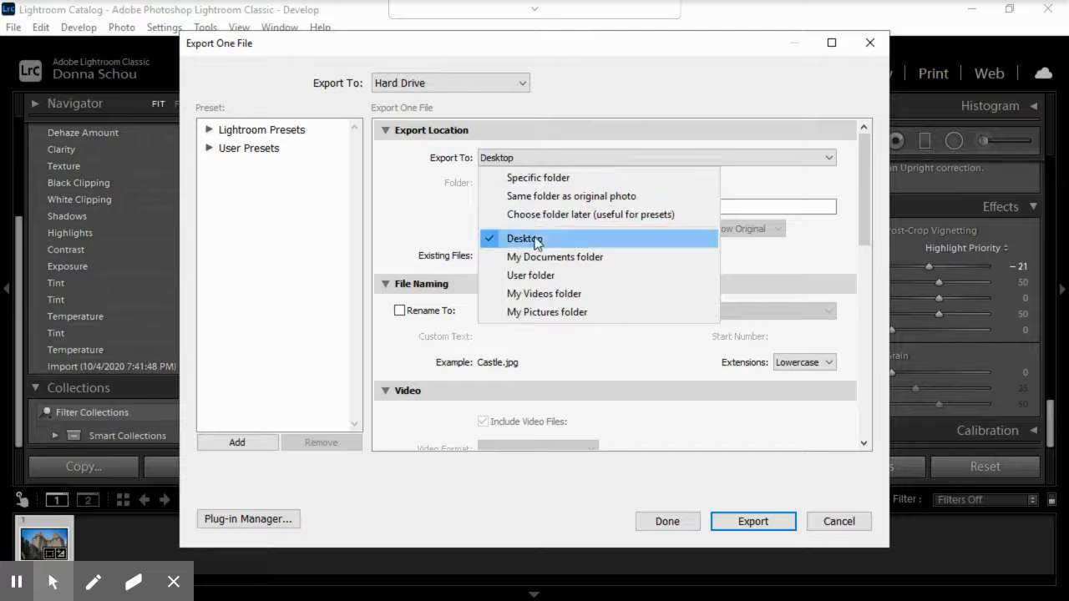
click(580, 239)
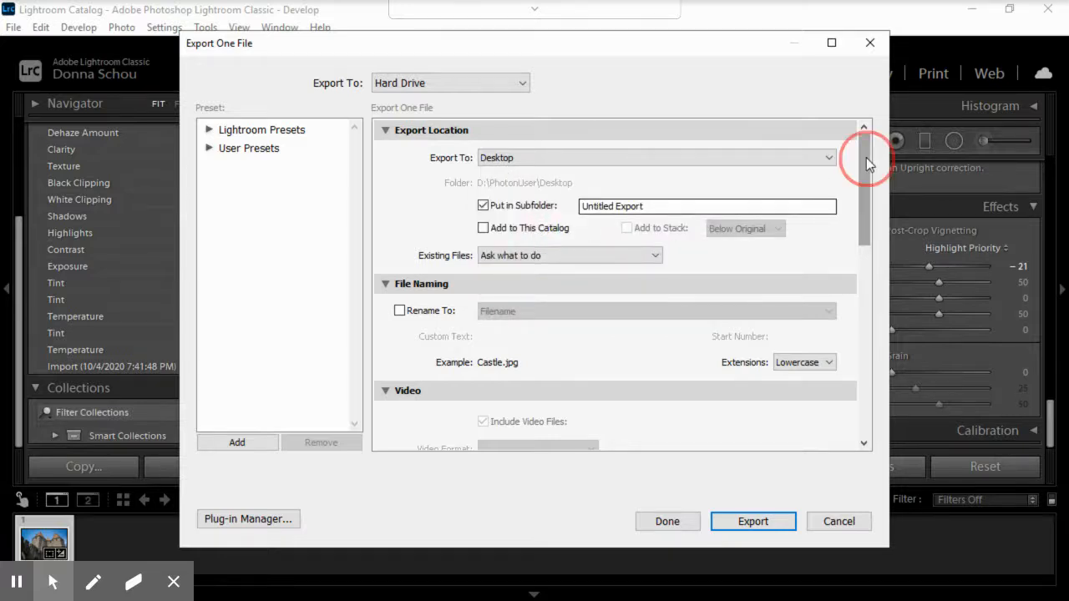
click(723, 157)
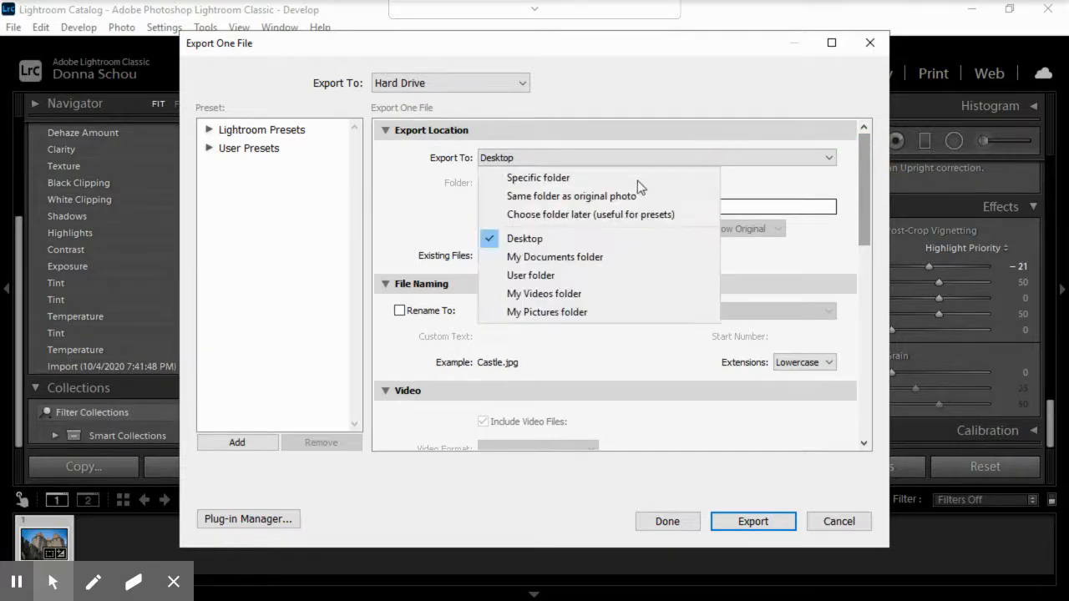
click(558, 196)
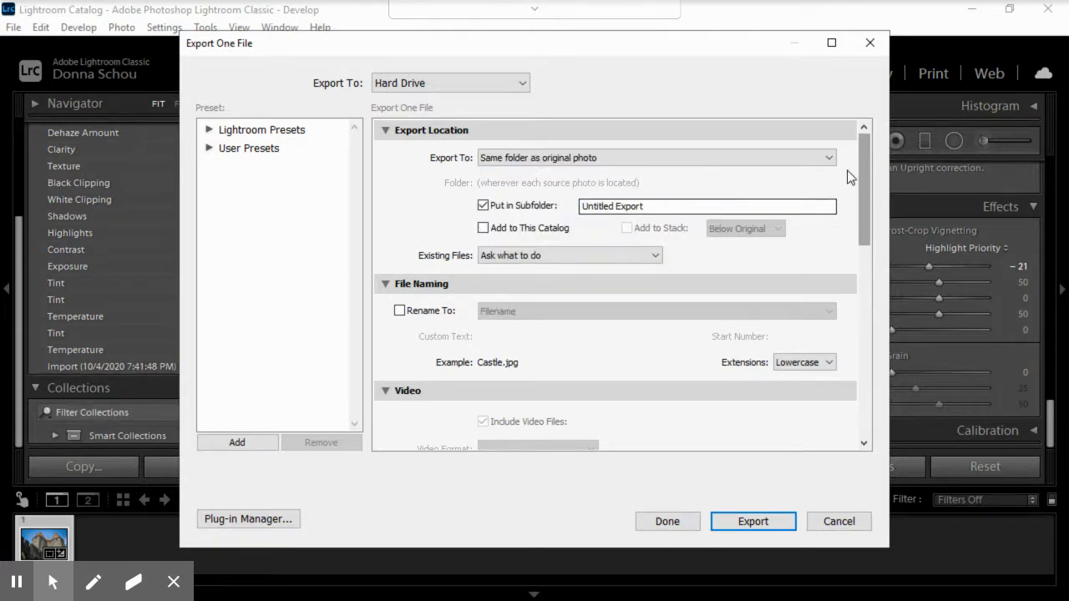
Step: Set the export resolution to 300 pixels per inch in the Image Sizing settings
drag(864, 157, 869, 386)
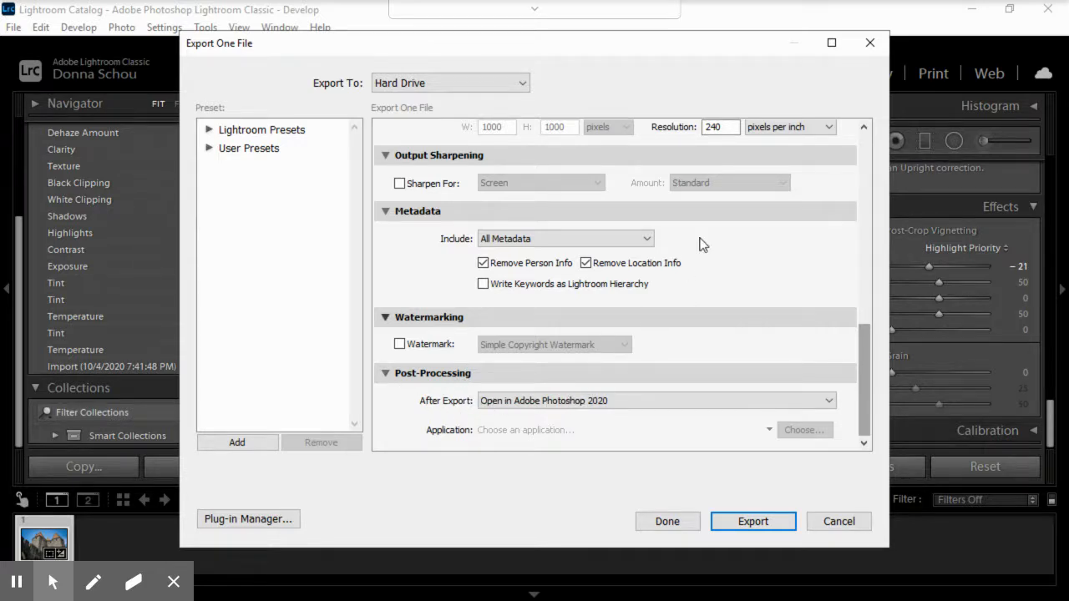
scroll(702, 242, up, 5)
drag(867, 196, 865, 318)
double_click(720, 271)
text(300)
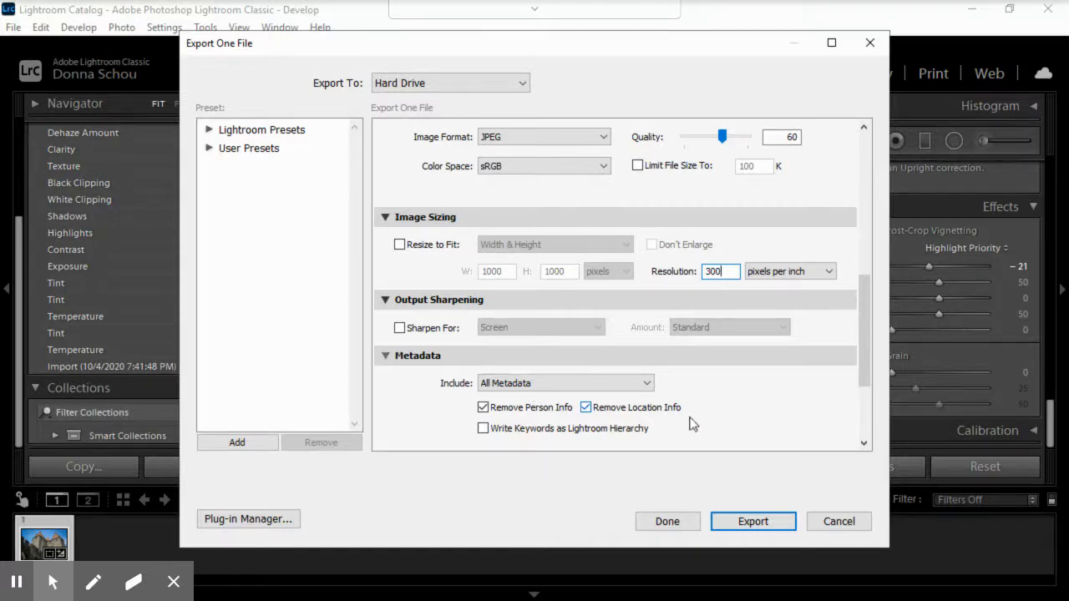
Step: Keep the After Export option at Open in Adobe Photoshop 2020 and export the photo
drag(864, 355, 875, 425)
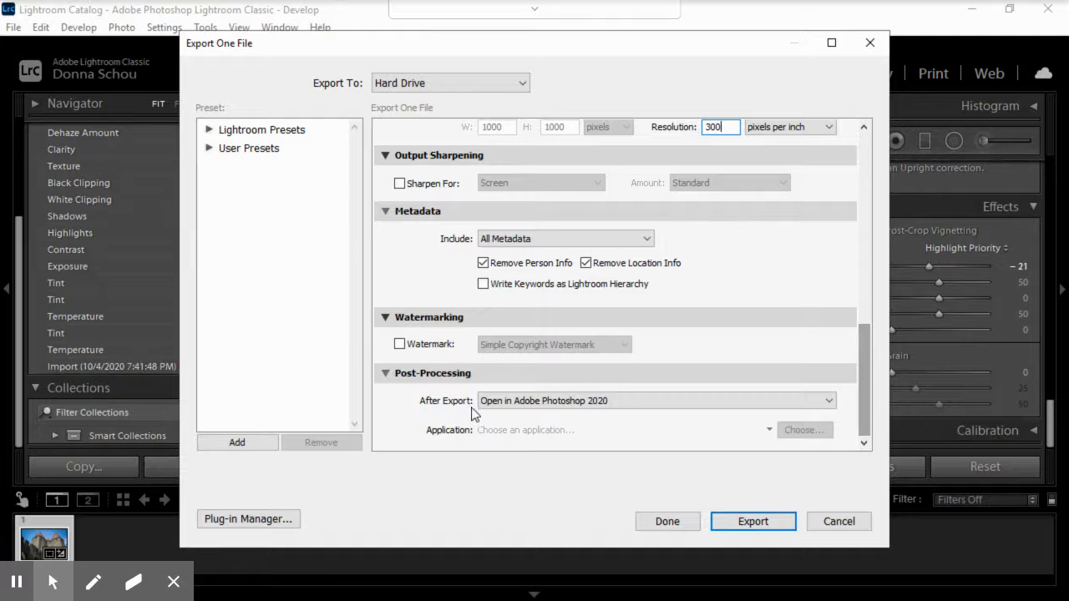
click(628, 401)
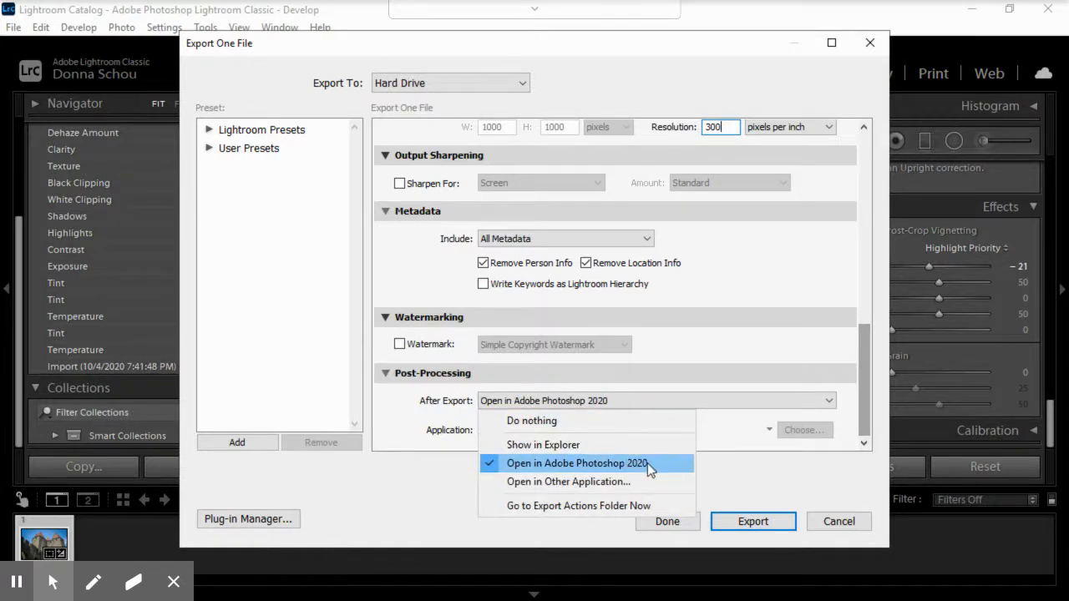
click(735, 522)
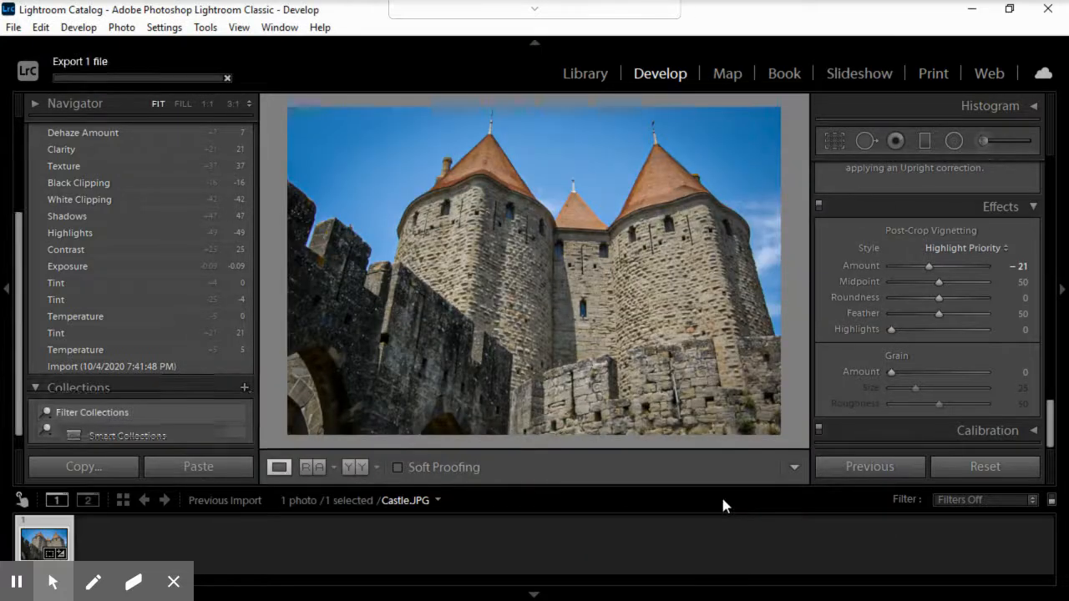